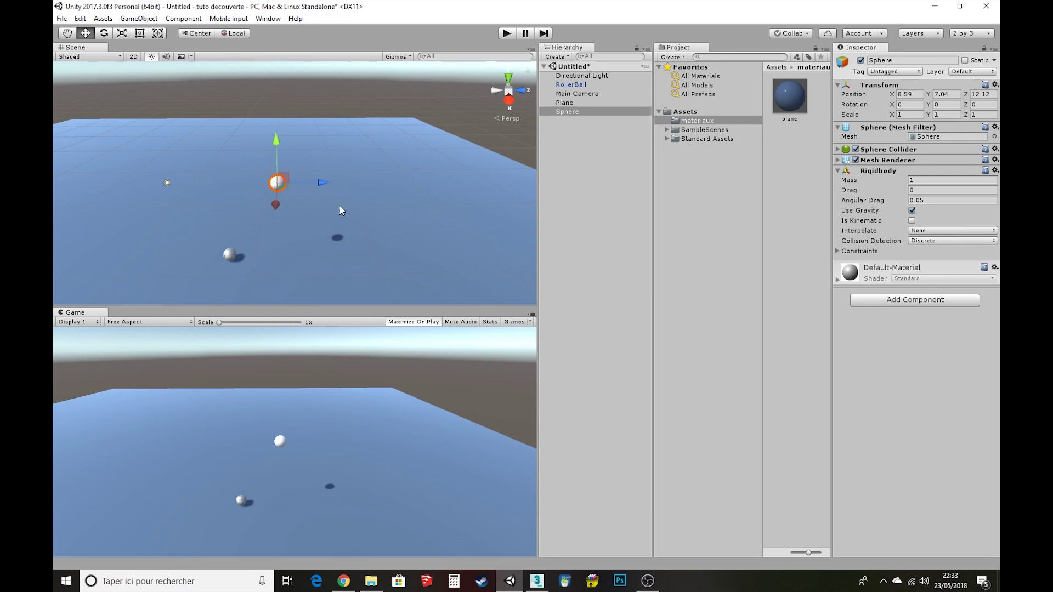
# Select the 'plane' material in the materiaux folder to edit its properties.
pyautogui.click(795, 100)
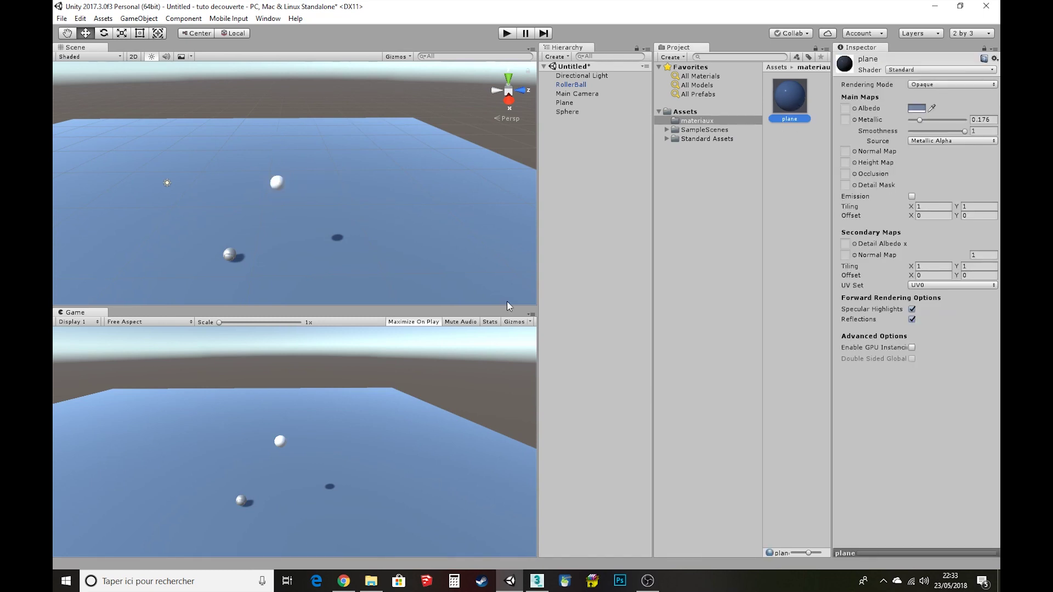
# In File Explorer, browse to DATA (D:) > UBIQ > textures > Sol exterieur.
pyautogui.click(367, 583)
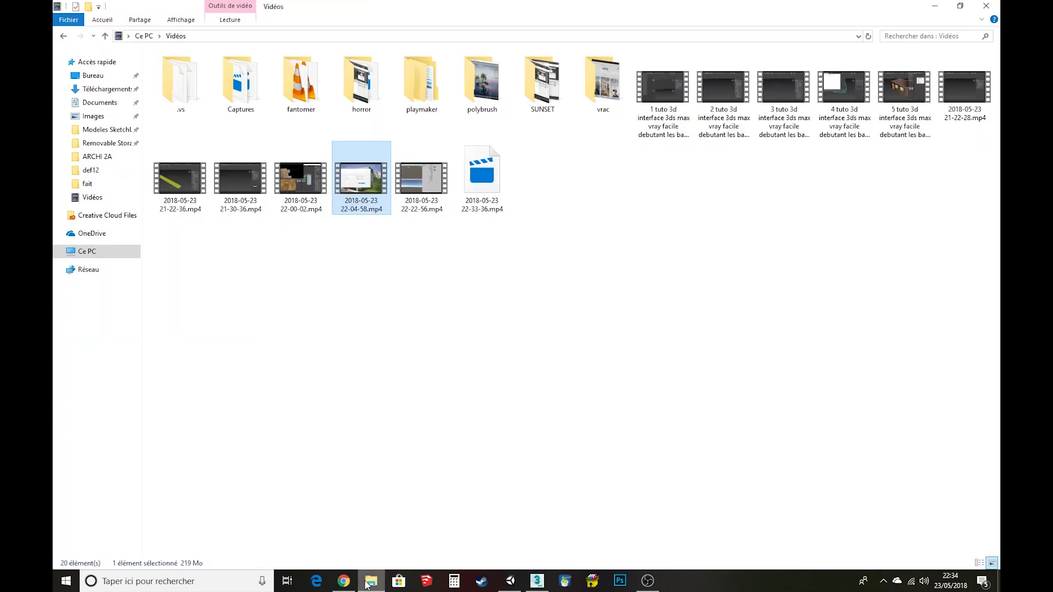
pyautogui.click(94, 251)
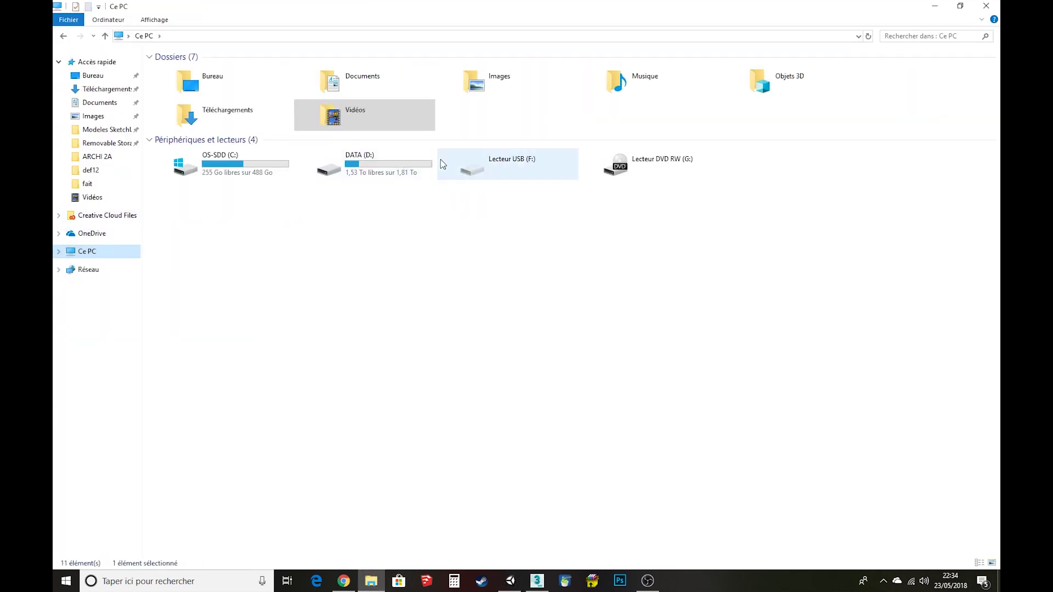
pyautogui.doubleClick(367, 164)
pyautogui.doubleClick(181, 226)
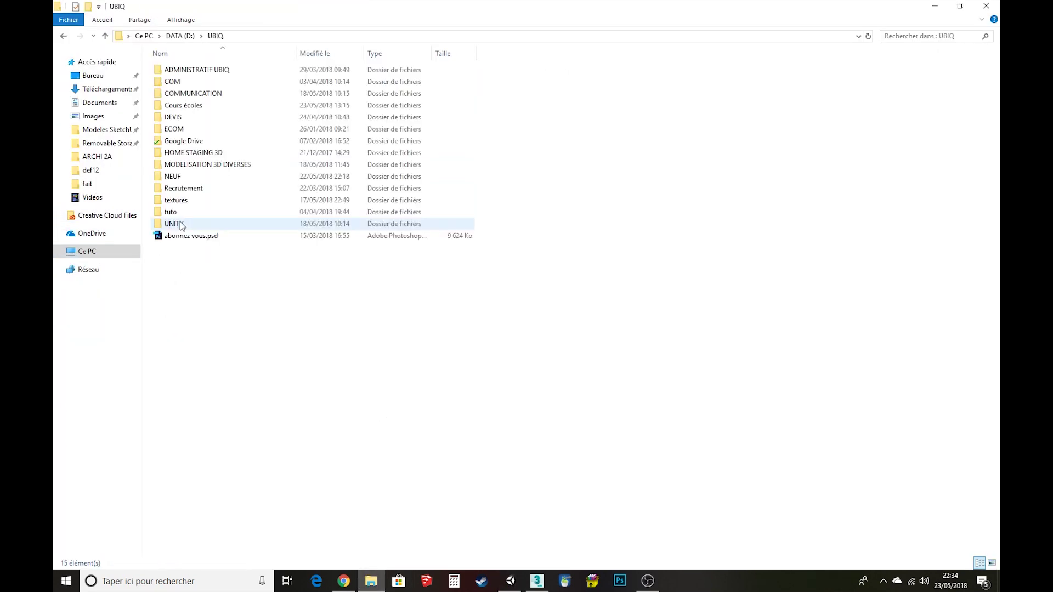
pyautogui.click(180, 201)
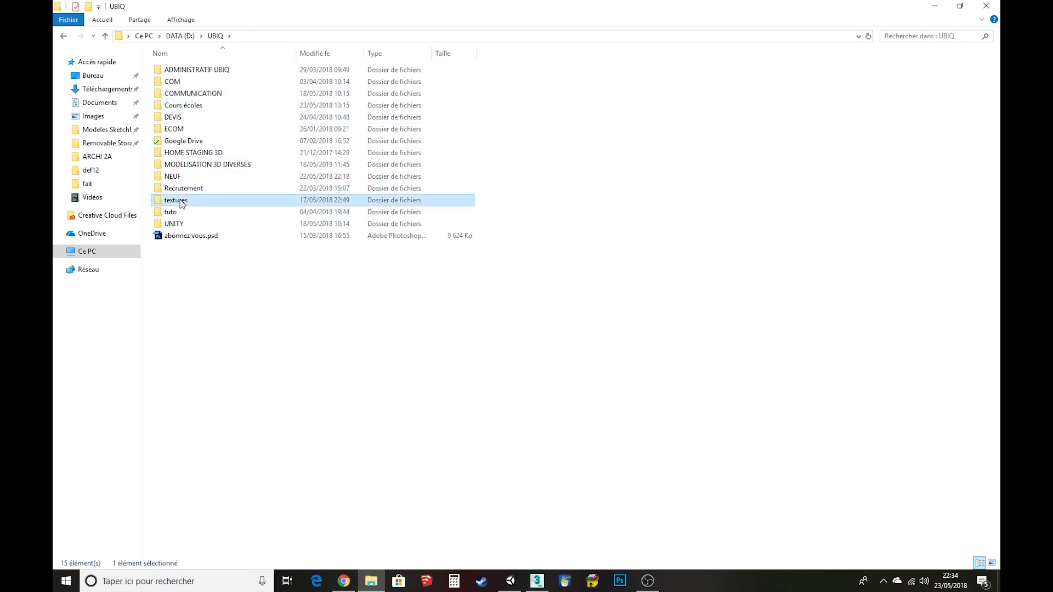
pyautogui.doubleClick(182, 202)
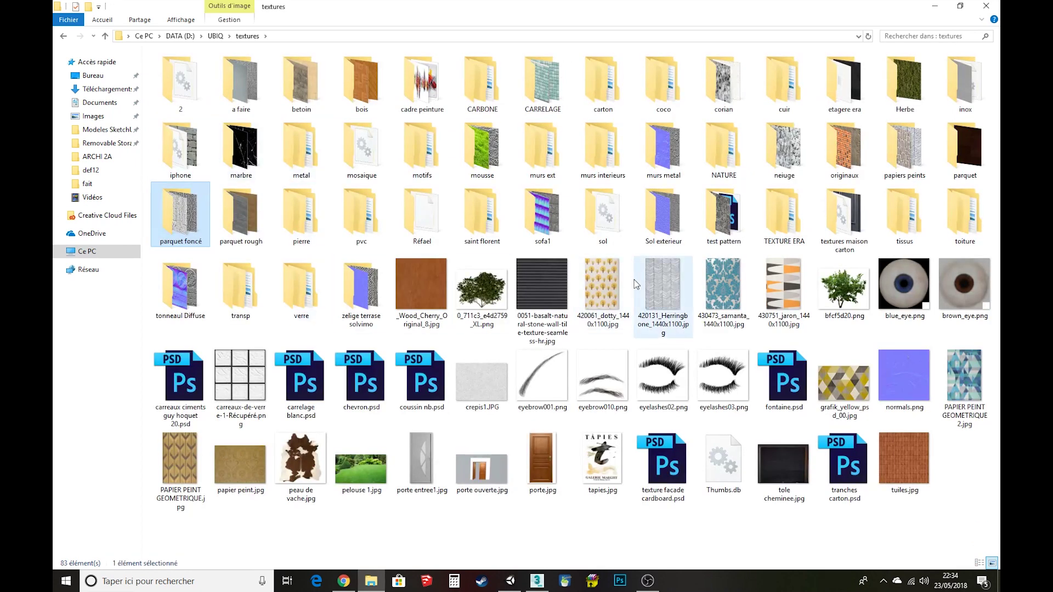
pyautogui.doubleClick(664, 218)
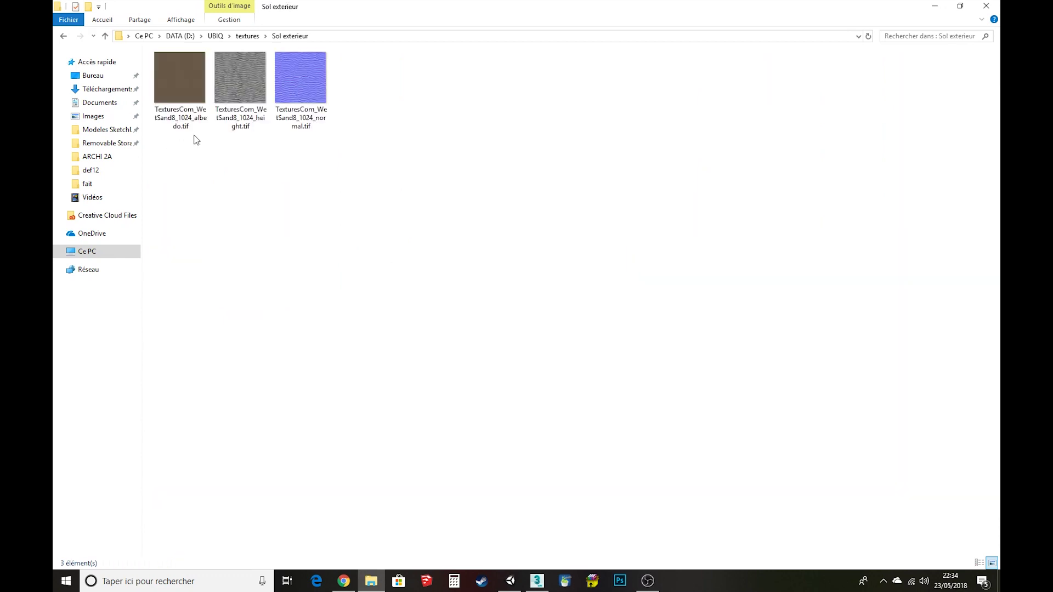
# Compare the wet-sand albedo, height and normal texture files, ending on the albedo.
pyautogui.click(179, 108)
pyautogui.moveTo(176, 159); pyautogui.dragTo(302, 77)
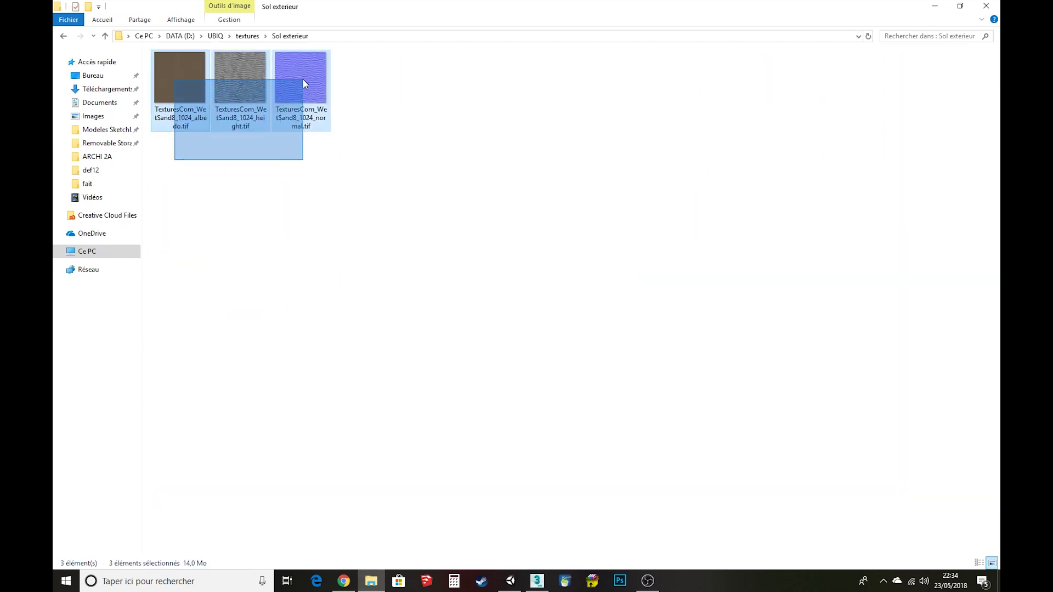
pyautogui.click(220, 183)
pyautogui.click(257, 125)
pyautogui.click(294, 85)
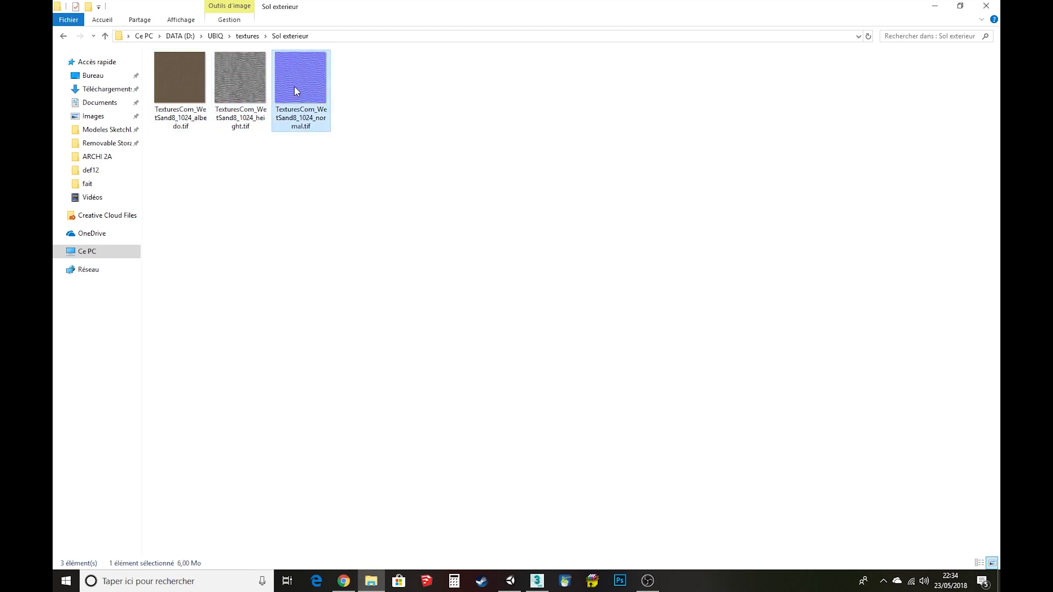
pyautogui.click(242, 88)
pyautogui.click(203, 97)
pyautogui.doubleClick(203, 97)
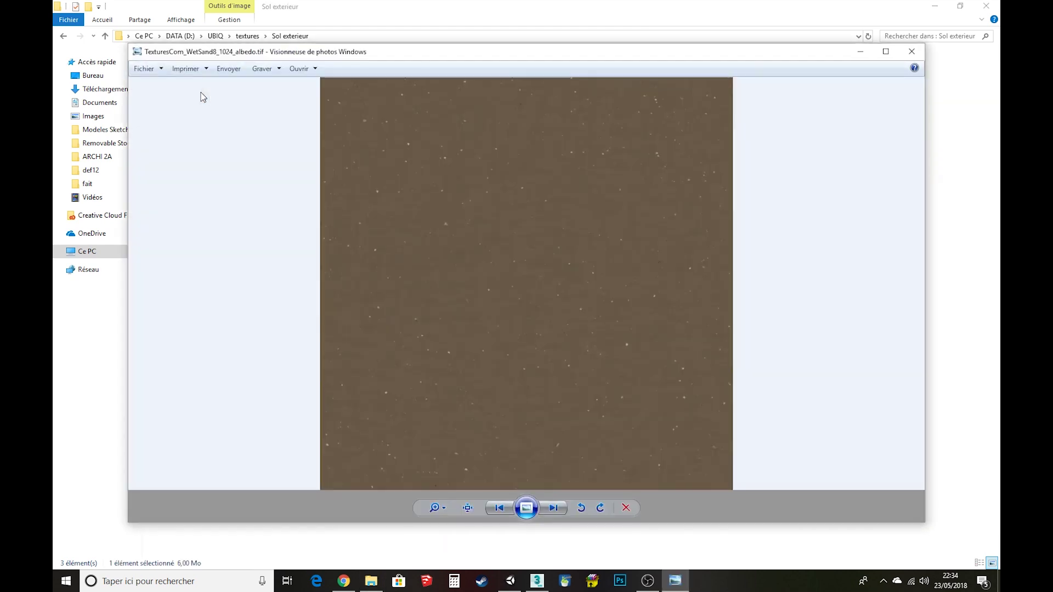
pyautogui.doubleClick(609, 50)
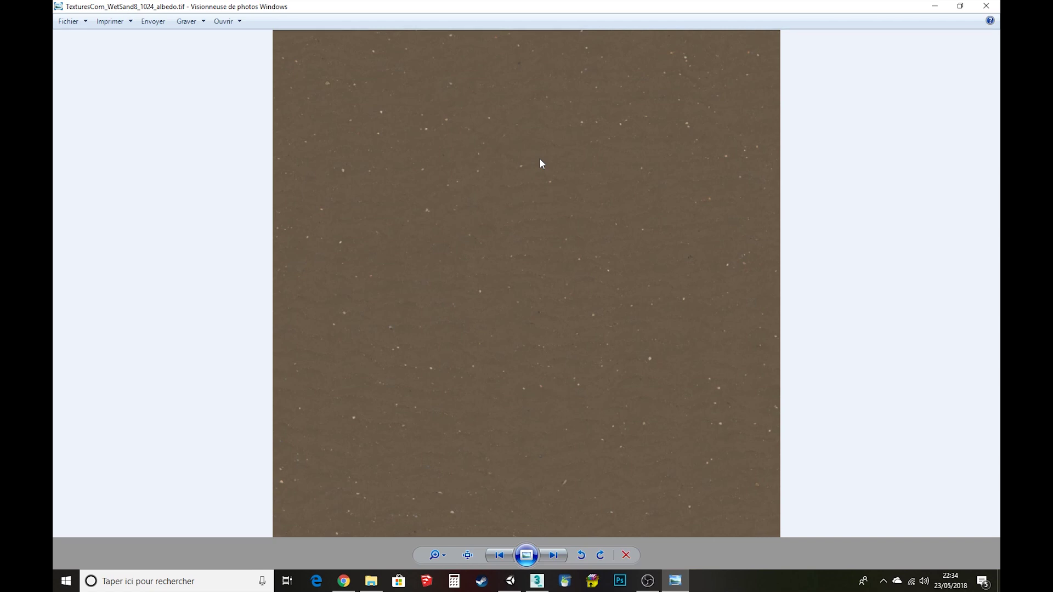
pyautogui.press('Right')
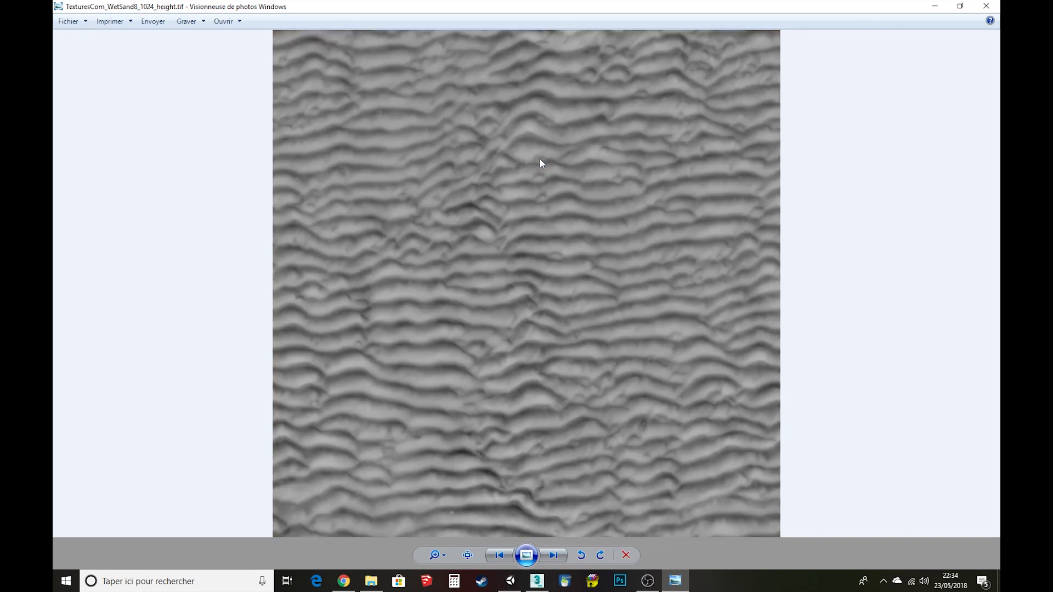
pyautogui.press('Right')
pyautogui.press('Right')
pyautogui.press('Right')
pyautogui.press('Right')
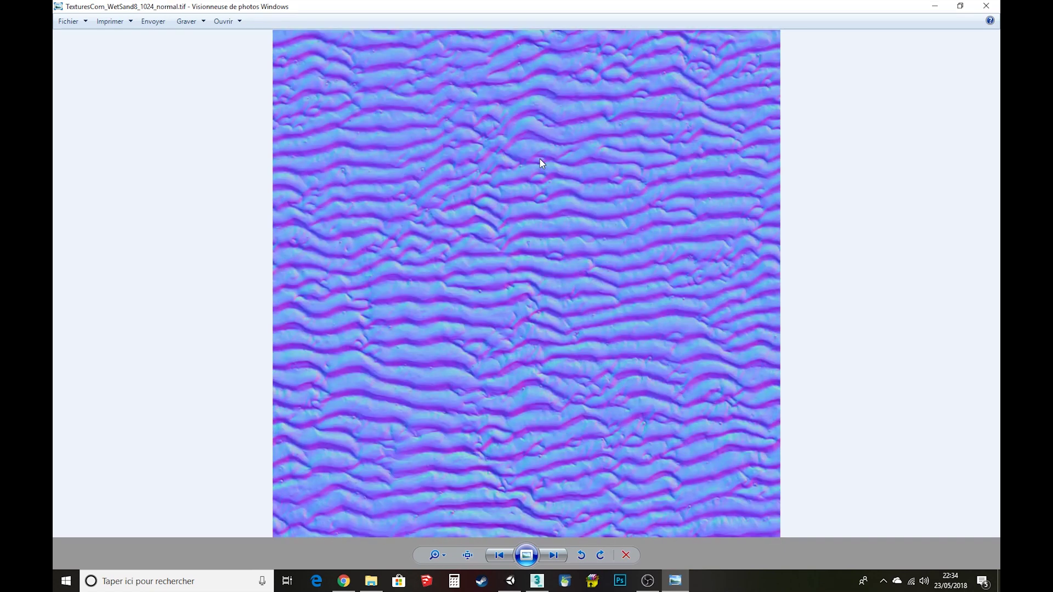
pyautogui.press('Left')
pyautogui.press('Left')
pyautogui.press('Right')
pyautogui.press('Right')
pyautogui.press('Left')
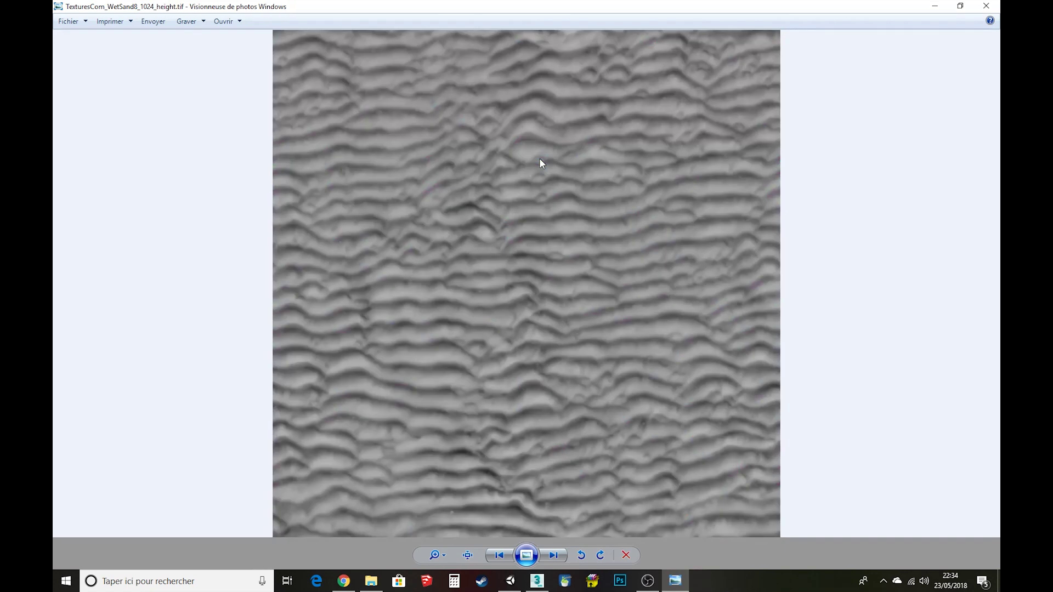
pyautogui.press('Left')
pyautogui.press('Right')
pyautogui.press('Left')
pyautogui.press('Right')
pyautogui.press('Left')
pyautogui.press('Right')
pyautogui.press('Right')
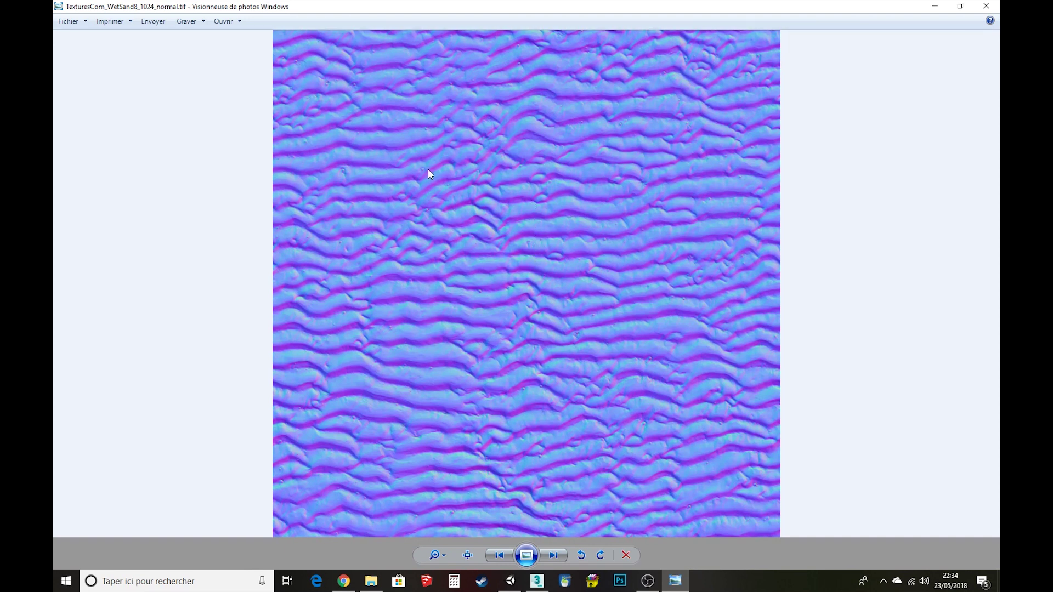
pyautogui.press('Left')
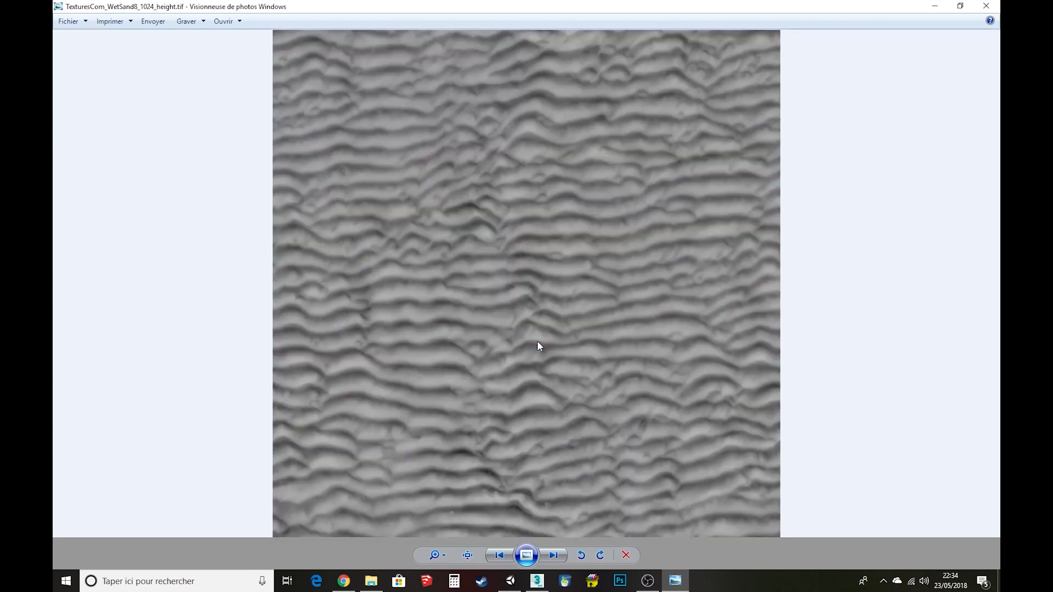
pyautogui.press('Left')
pyautogui.press('Right')
pyautogui.press('Right')
pyautogui.press('Left')
pyautogui.press('Left')
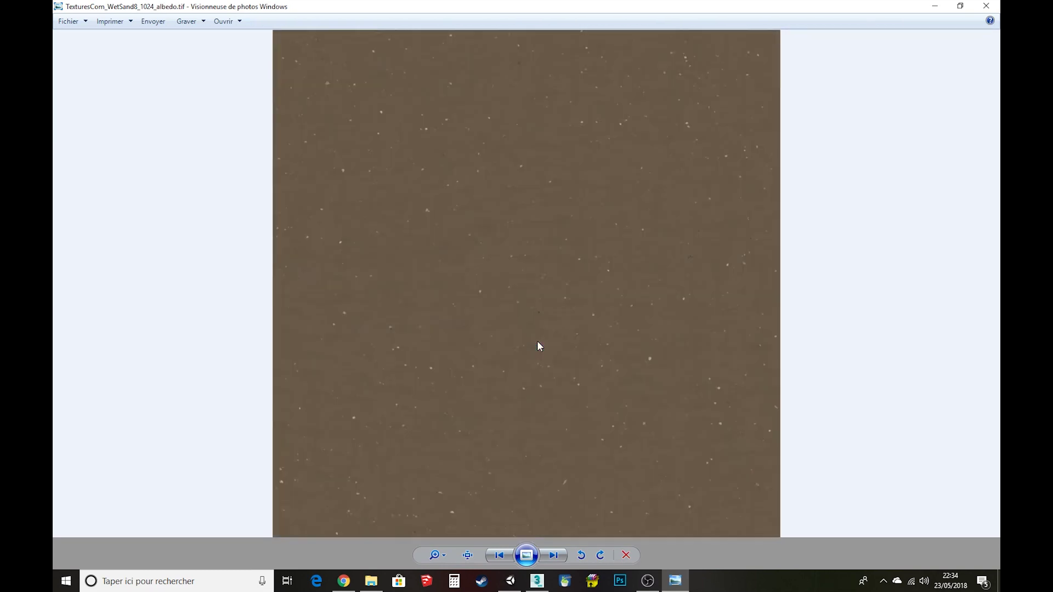
pyautogui.press('Right')
pyautogui.press('Right')
pyautogui.press('Left')
pyautogui.press('Left')
# Close Photo Viewer and drag the three wet-sand .tif files into Unity's materiaux folder.
pyautogui.click(985, 6)
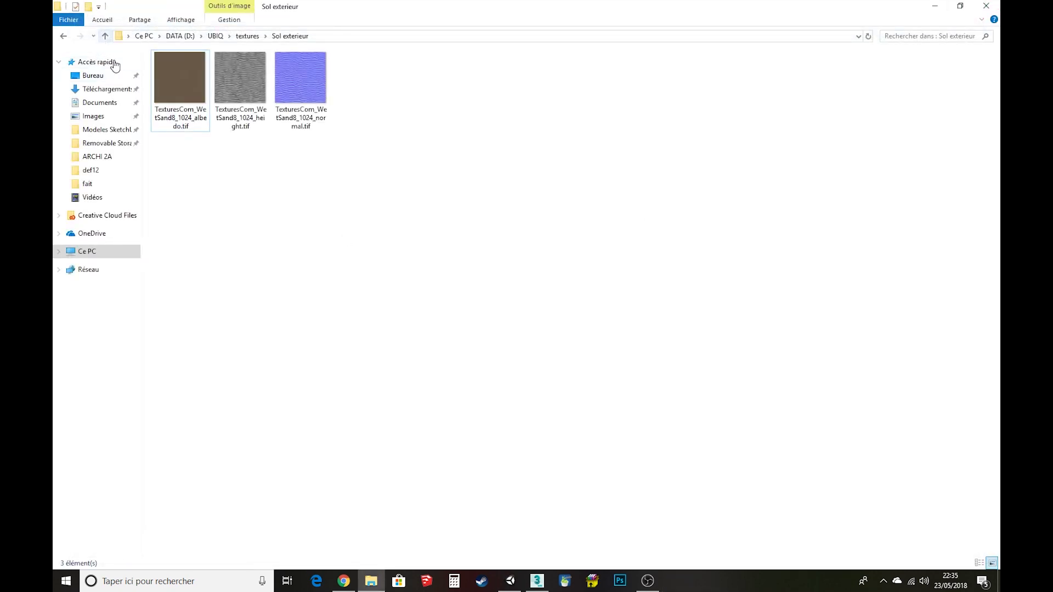
pyautogui.moveTo(153, 51)
pyautogui.mouseDown()
pyautogui.moveTo(329, 86)
pyautogui.moveTo(513, 576)
pyautogui.moveTo(788, 163)
pyautogui.mouseUp()
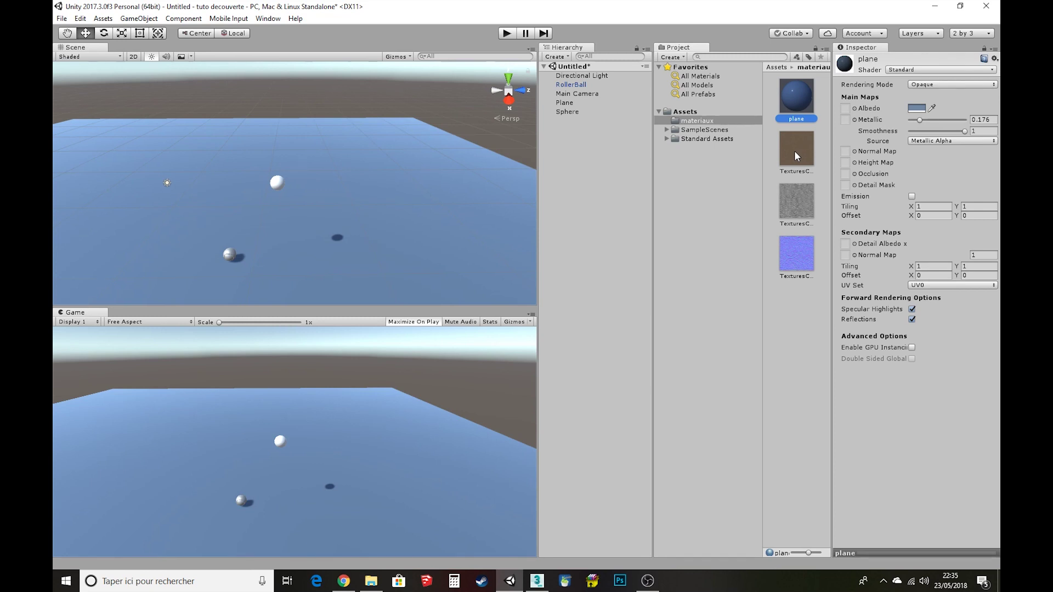
# Give the plane material the sand albedo texture, a white tint and Metallic 0.
pyautogui.moveTo(794, 149); pyautogui.dragTo(845, 108)
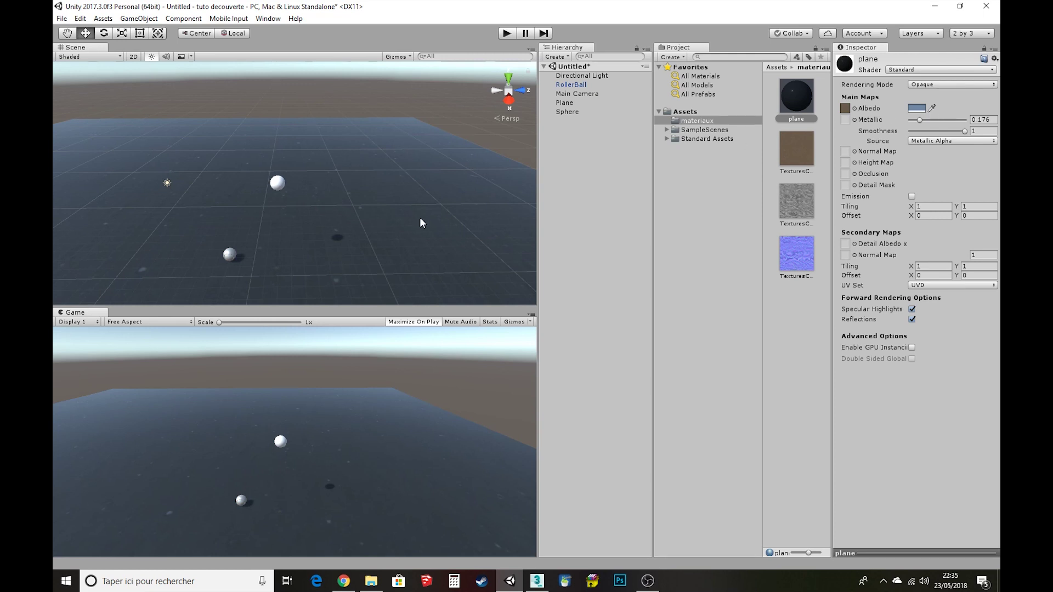
pyautogui.click(931, 108)
pyautogui.click(519, 123)
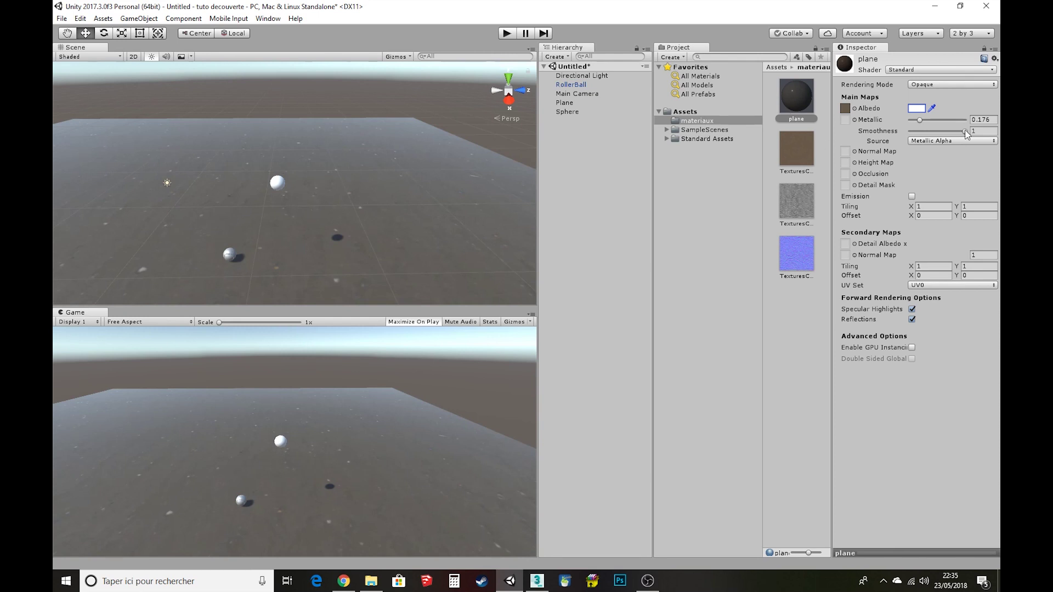
pyautogui.moveTo(964, 131)
pyautogui.mouseDown()
pyautogui.moveTo(908, 132)
pyautogui.moveTo(927, 132)
pyautogui.moveTo(905, 120)
pyautogui.moveTo(933, 132)
pyautogui.mouseUp()
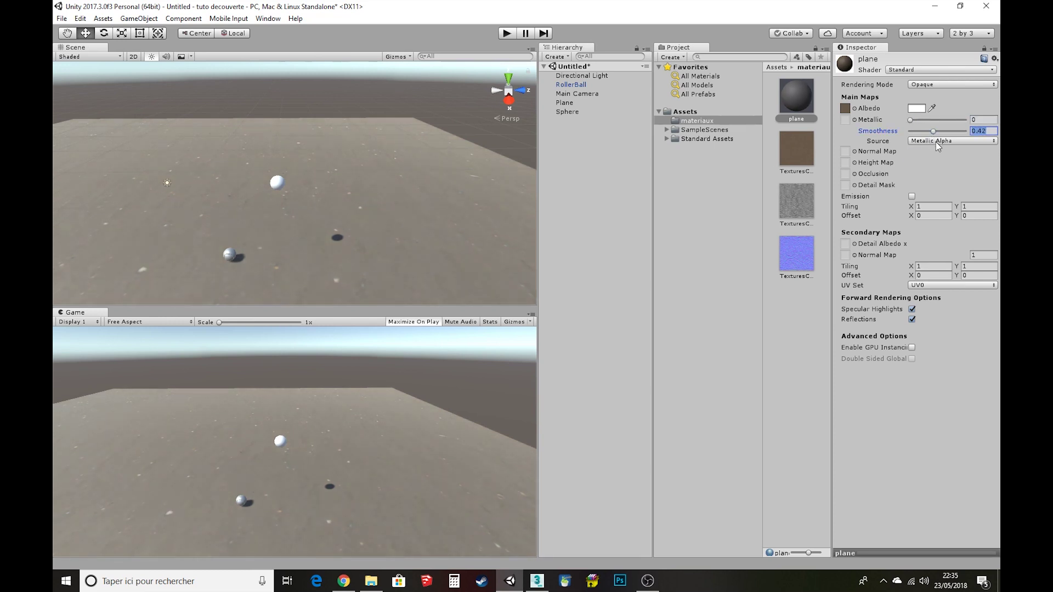
# Take smoothness from Albedo Alpha at 0.28 and assign the sand normal map.
pyautogui.click(935, 142)
pyautogui.press('Escape')
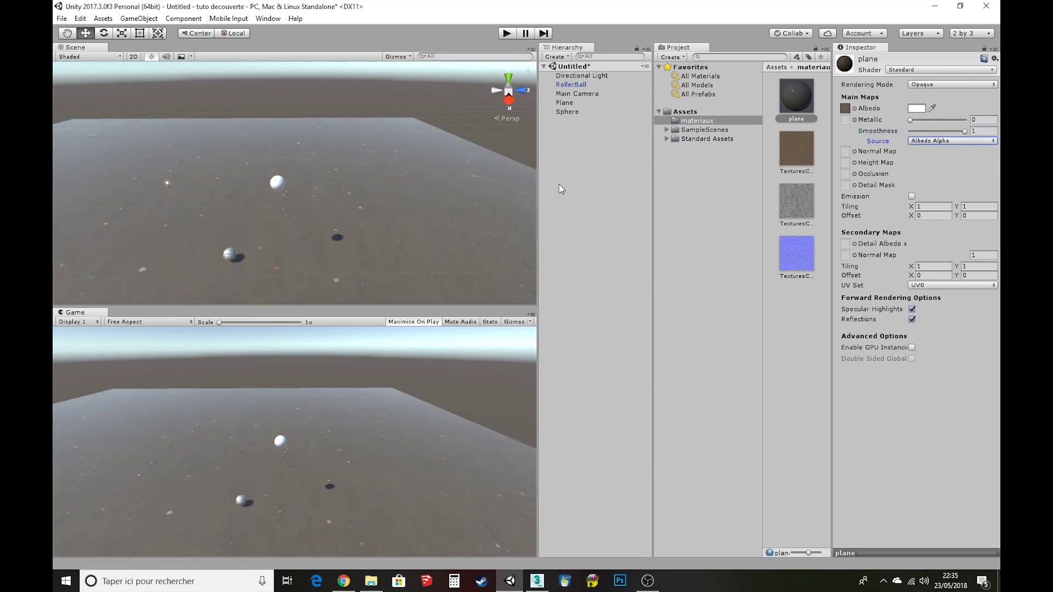
pyautogui.moveTo(329, 234)
pyautogui.mouseDown(button='middle')
pyautogui.moveTo(388, 213)
pyautogui.moveTo(340, 258)
pyautogui.mouseUp(button='middle')
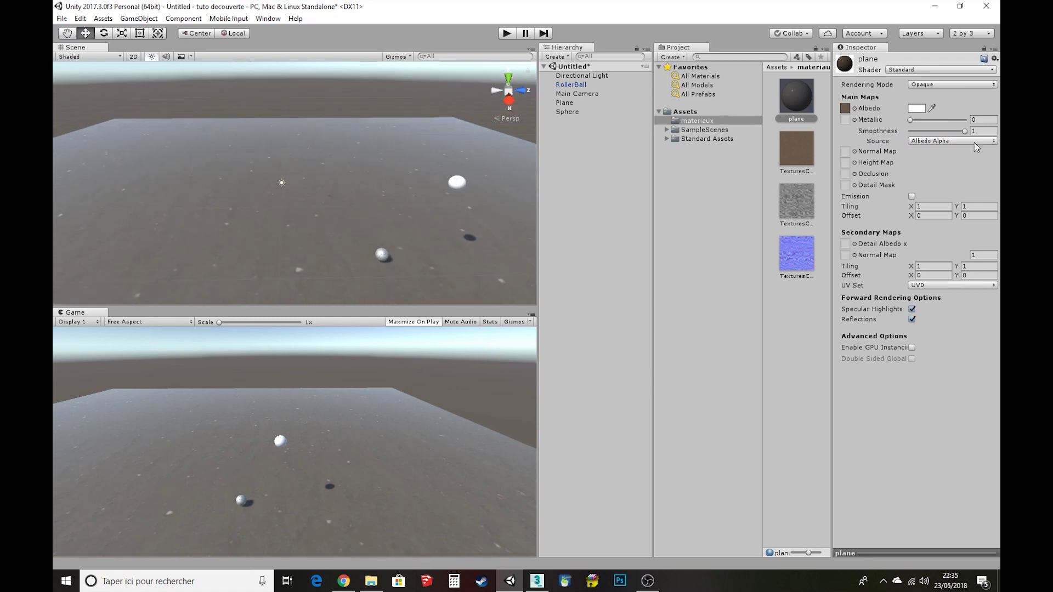
pyautogui.moveTo(964, 132); pyautogui.dragTo(924, 140)
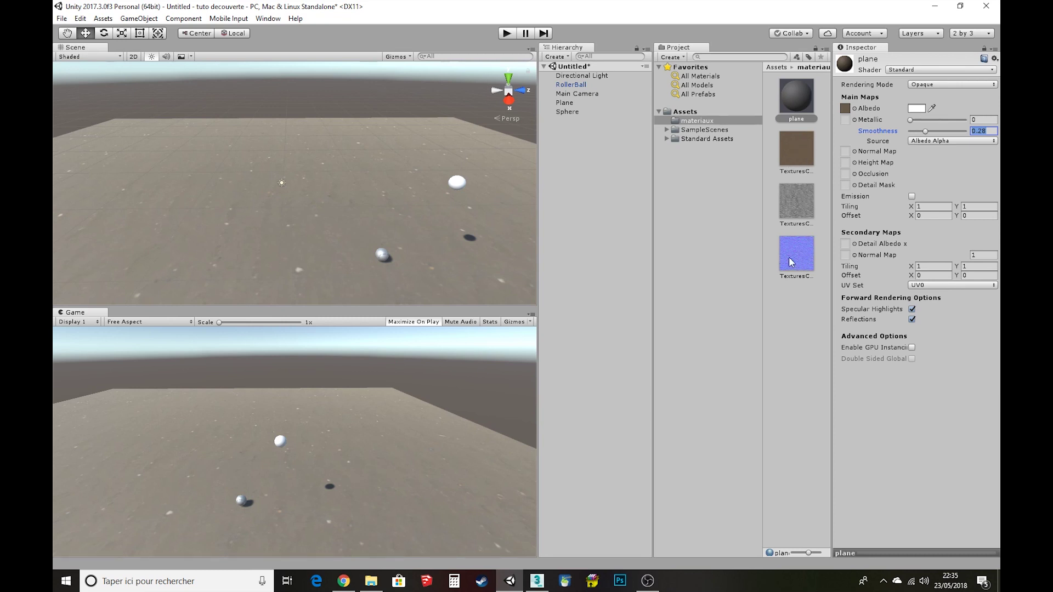
pyautogui.moveTo(792, 261); pyautogui.dragTo(848, 156)
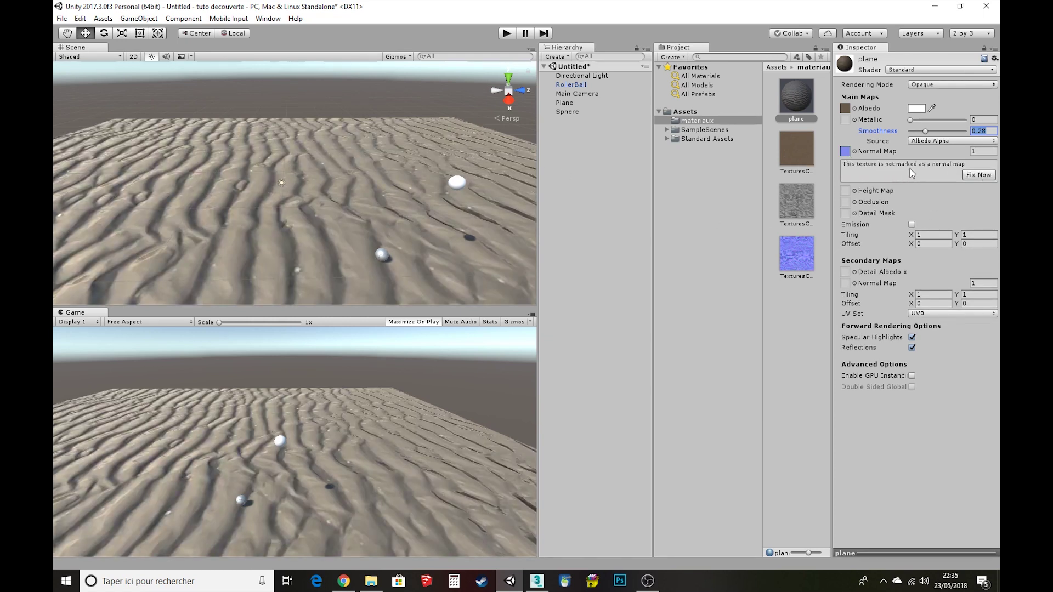
# Fix the sand texture as a normal map, with strength 0.6 and Smoothness 0.69.
pyautogui.click(980, 175)
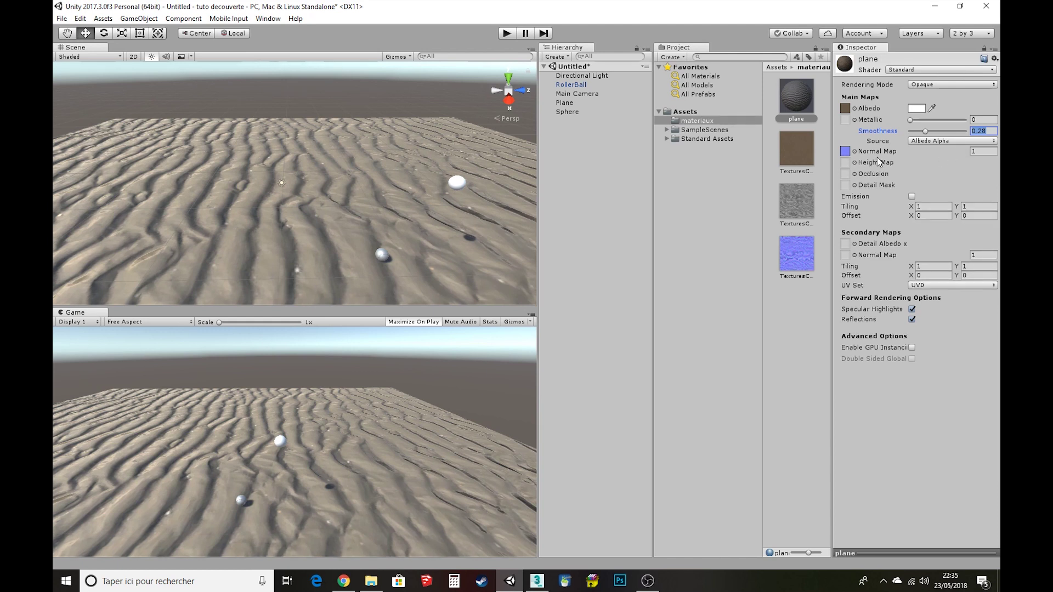
pyautogui.click(968, 153)
pyautogui.moveTo(968, 156); pyautogui.dragTo(970, 156)
pyautogui.moveTo(970, 153)
pyautogui.mouseDown()
pyautogui.moveTo(990, 163)
pyautogui.moveTo(953, 188)
pyautogui.moveTo(971, 190)
pyautogui.mouseUp()
pyautogui.write('0.71')
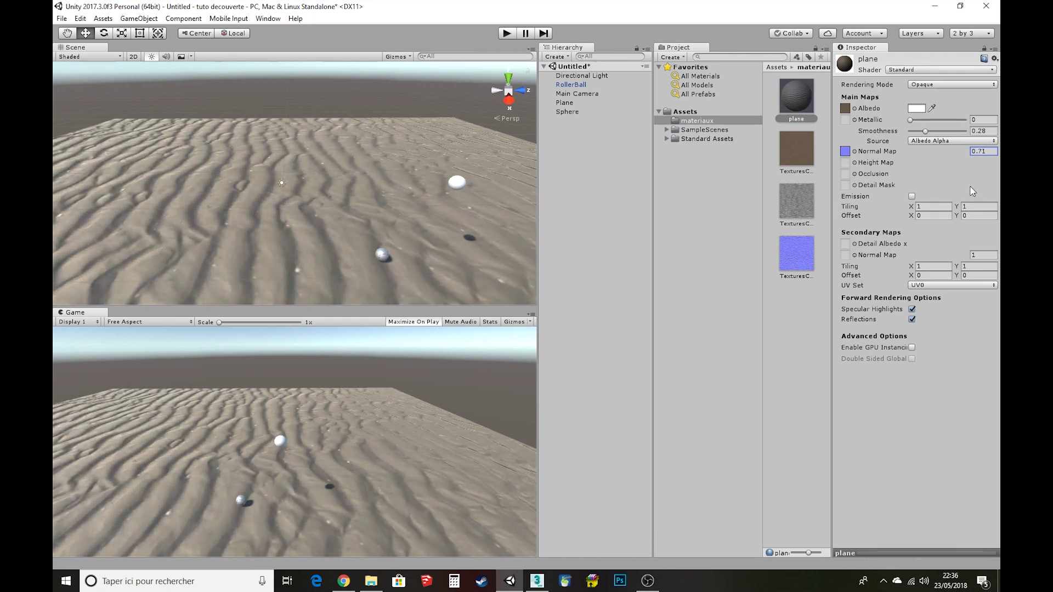
pyautogui.moveTo(972, 190); pyautogui.dragTo(970, 192)
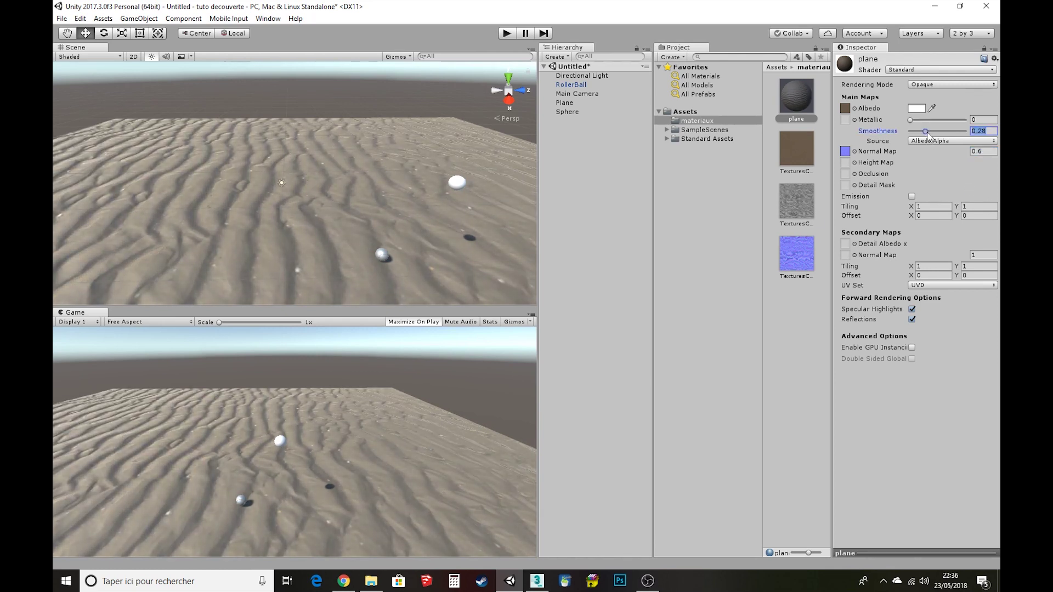
pyautogui.moveTo(925, 132); pyautogui.dragTo(948, 133)
pyautogui.moveTo(494, 201)
pyautogui.mouseDown(button='middle')
pyautogui.moveTo(440, 193)
pyautogui.moveTo(443, 169)
pyautogui.mouseUp(button='middle')
pyautogui.moveTo(443, 168); pyautogui.dragTo(415, 213, button='right')
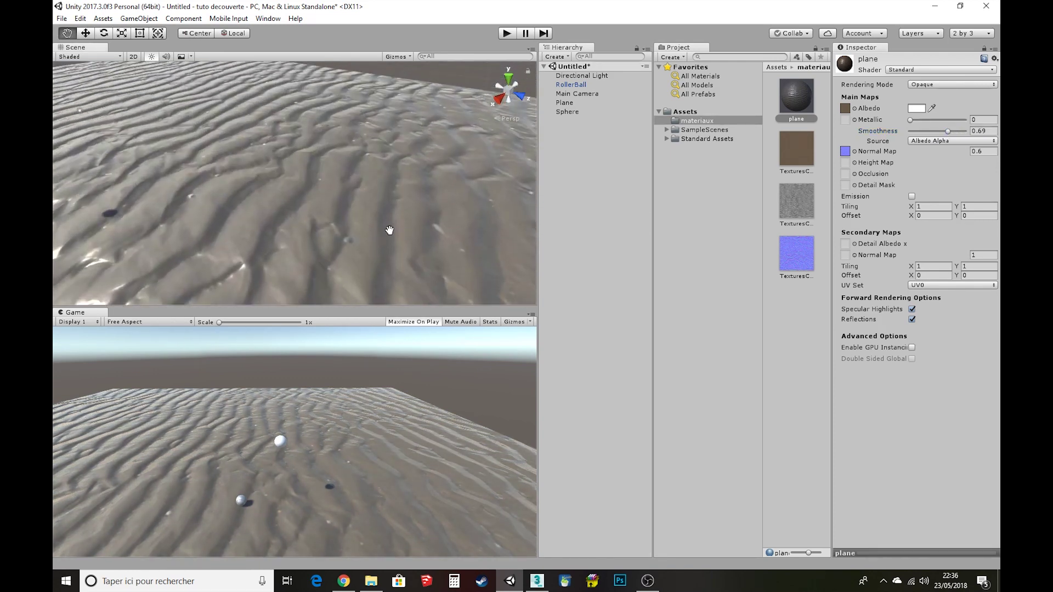
# Try weaker and full-strength (1) sand ripples, then enter a Normal Map strength of 0.5.
pyautogui.scroll(-2, 423, 216)
pyautogui.scroll(-2, 431, 222)
pyautogui.scroll(-2, 437, 227)
pyautogui.moveTo(437, 227)
pyautogui.mouseDown(button='right')
pyautogui.moveTo(262, 172)
pyautogui.moveTo(421, 65)
pyautogui.mouseUp(button='right')
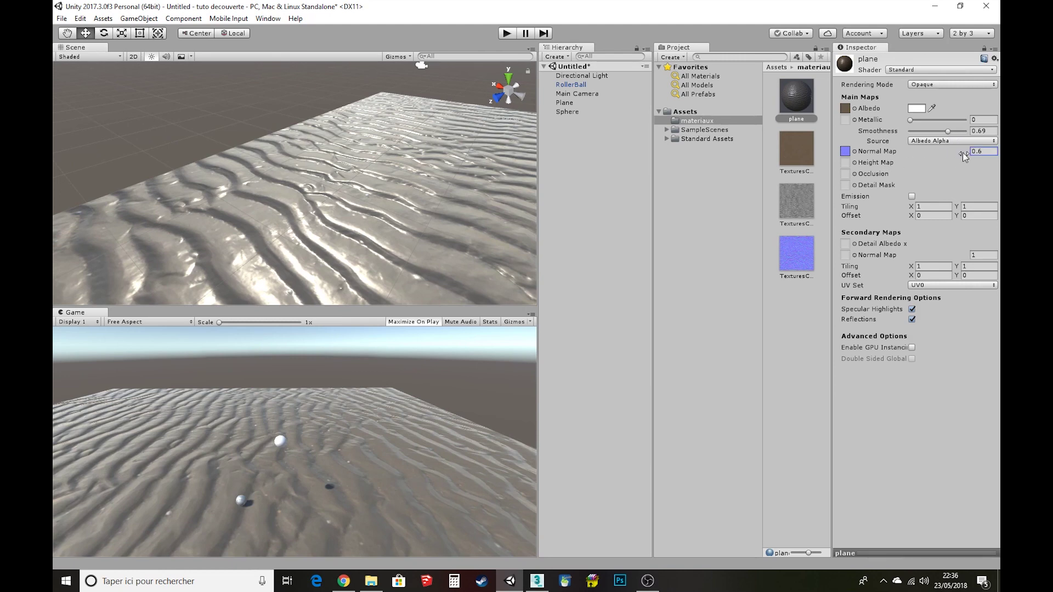
pyautogui.moveTo(962, 152); pyautogui.dragTo(940, 153)
pyautogui.click(983, 152)
pyautogui.write('0')
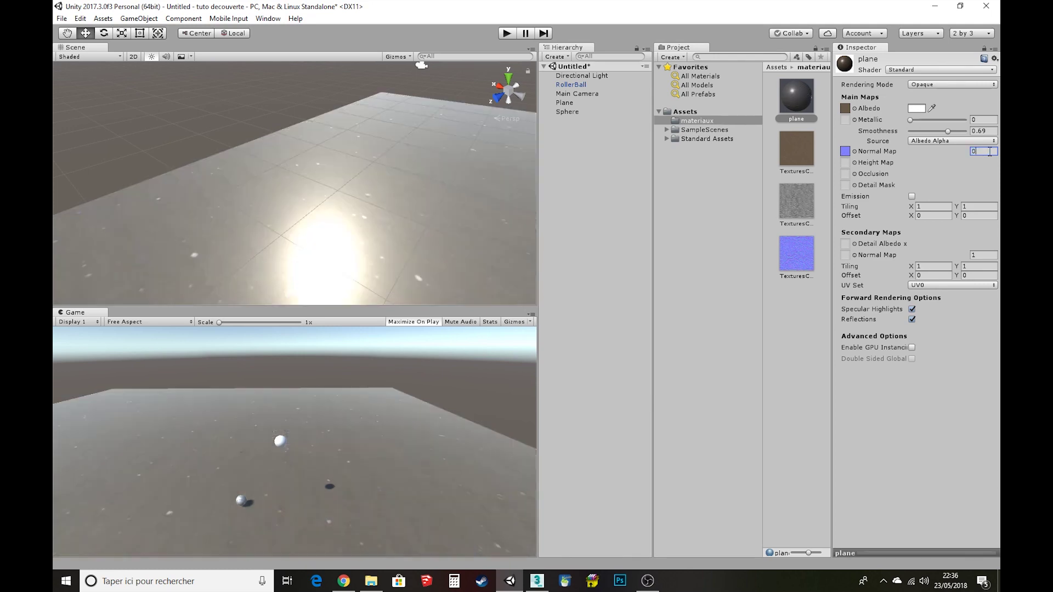
pyautogui.write('1')
pyautogui.press('Return')
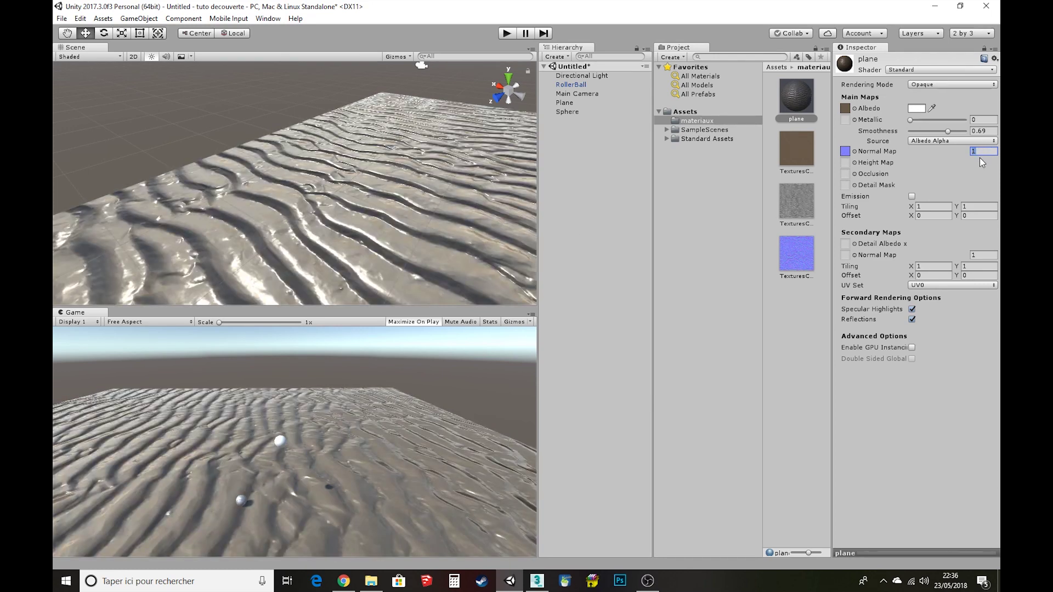
pyautogui.write('0.5')
pyautogui.moveTo(421, 196)
pyautogui.mouseDown(button='right')
pyautogui.moveTo(422, 180)
pyautogui.moveTo(435, 206)
pyautogui.moveTo(453, 167)
pyautogui.moveTo(444, 176)
pyautogui.mouseUp(button='right')
# View the sand plane in iso, right and angled views, then open the wet-sand normal map image.
pyautogui.scroll(-3, 453, 167)
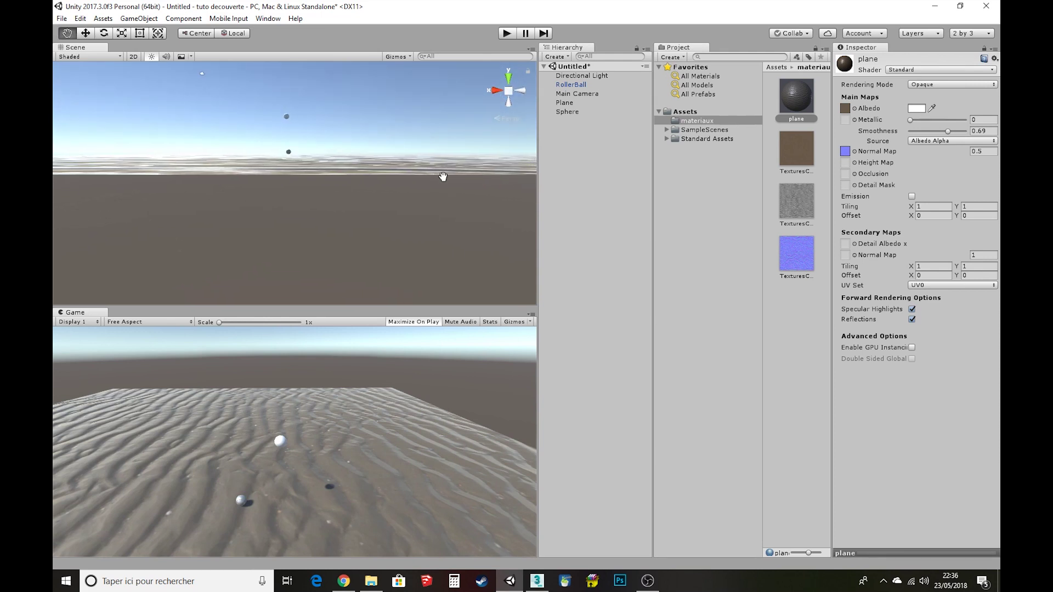
pyautogui.scroll(2, 442, 175)
pyautogui.moveTo(440, 173); pyautogui.dragTo(459, 175, button='middle')
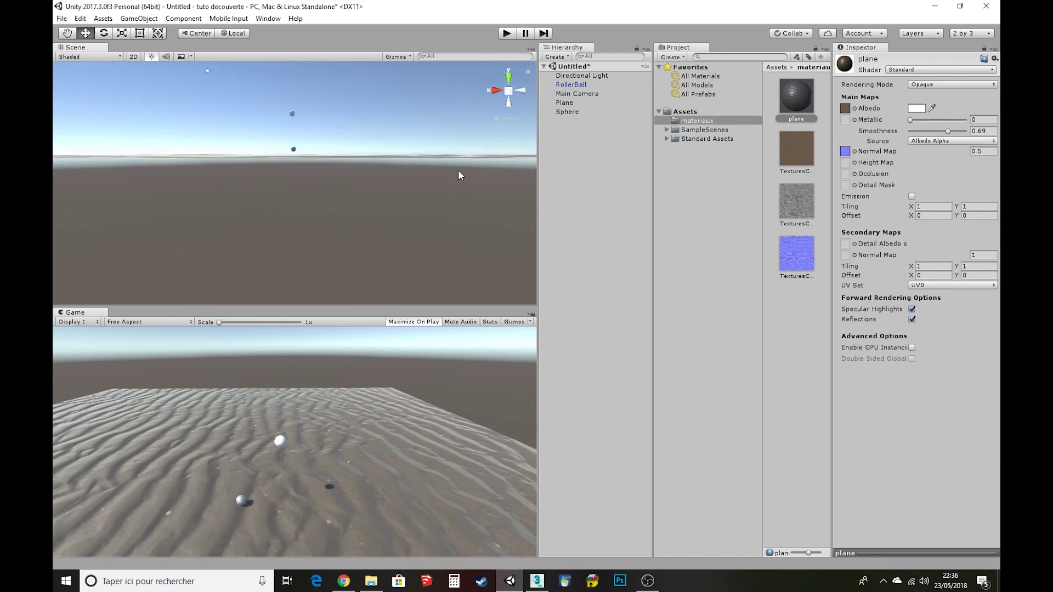
pyautogui.click(510, 119)
pyautogui.click(495, 89)
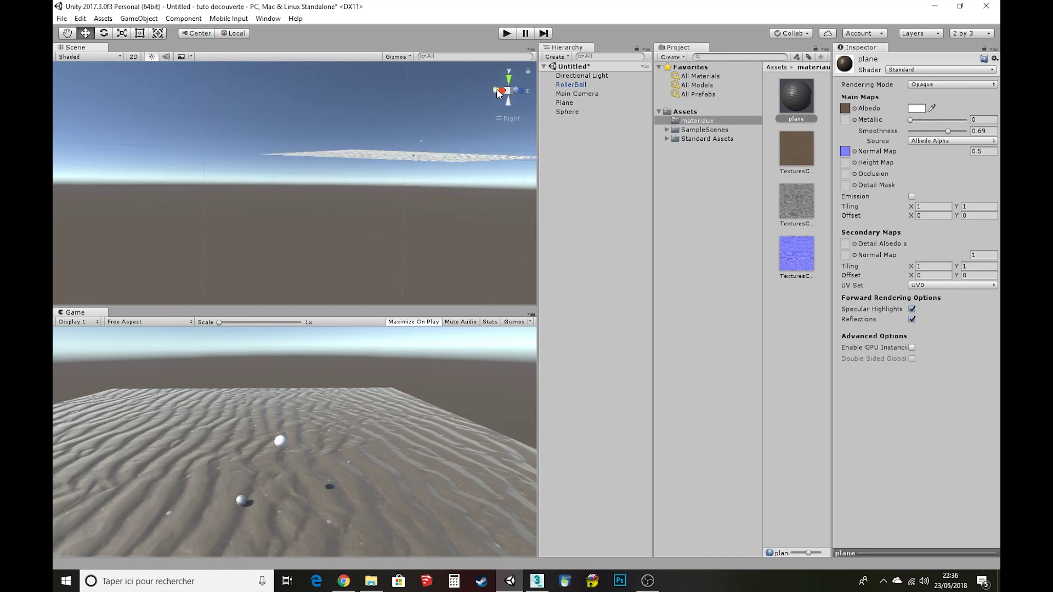
pyautogui.moveTo(436, 163); pyautogui.dragTo(388, 220, button='middle')
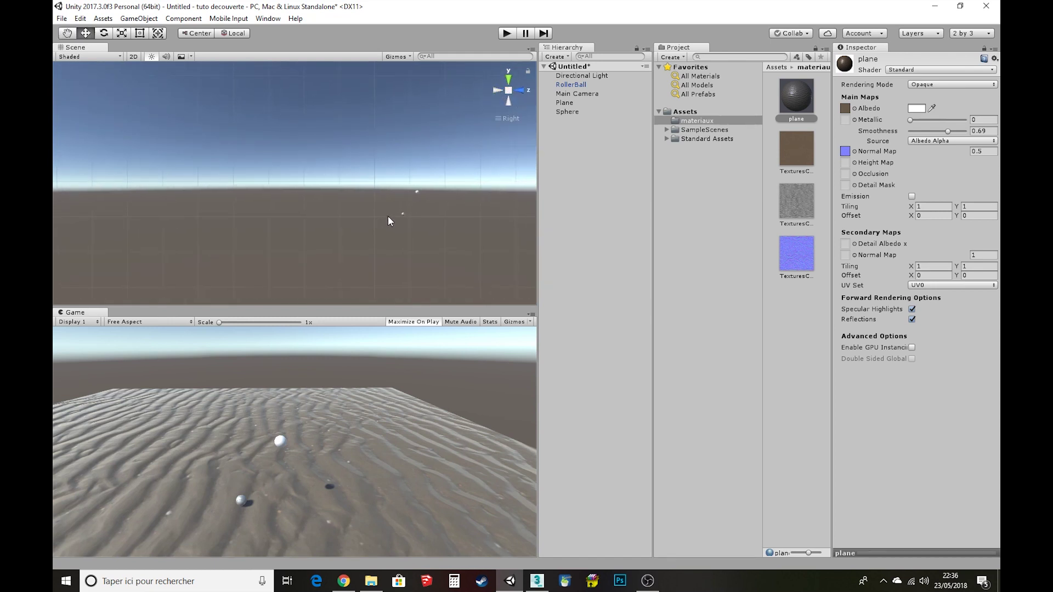
pyautogui.moveTo(510, 120)
pyautogui.keyDown('alt'); pyautogui.mouseDown()
pyautogui.moveTo(392, 226)
pyautogui.moveTo(360, 237)
pyautogui.mouseUp(); pyautogui.keyUp('alt')
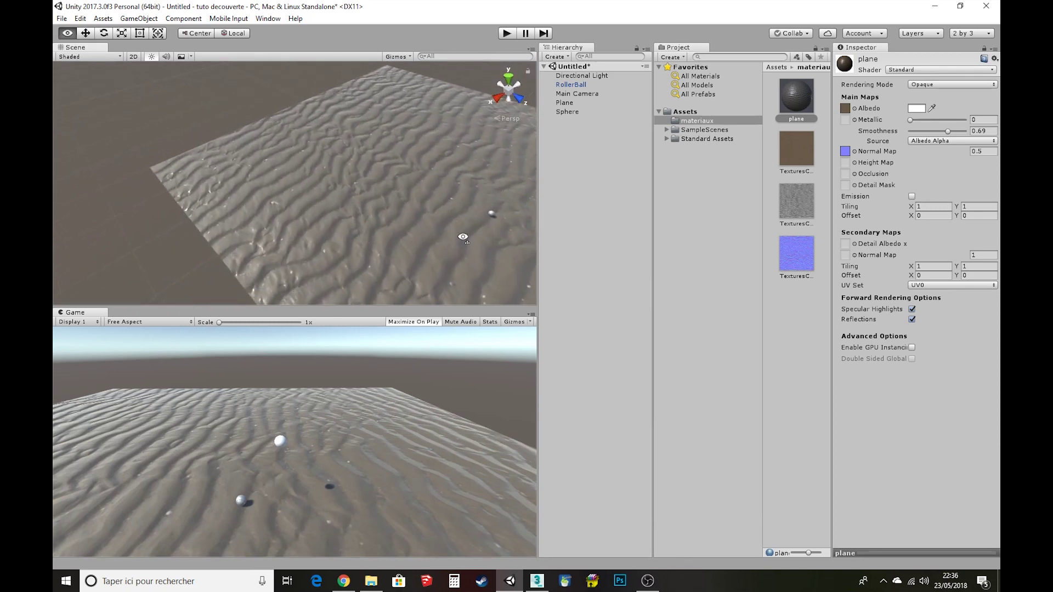
pyautogui.scroll(5, 418, 228)
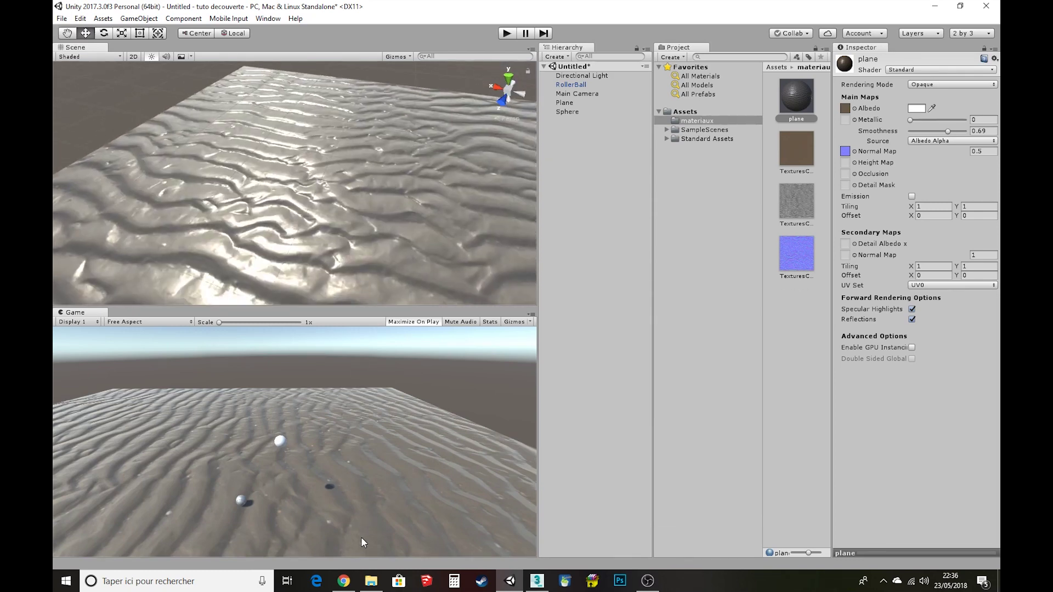
pyautogui.click(371, 581)
pyautogui.doubleClick(291, 90)
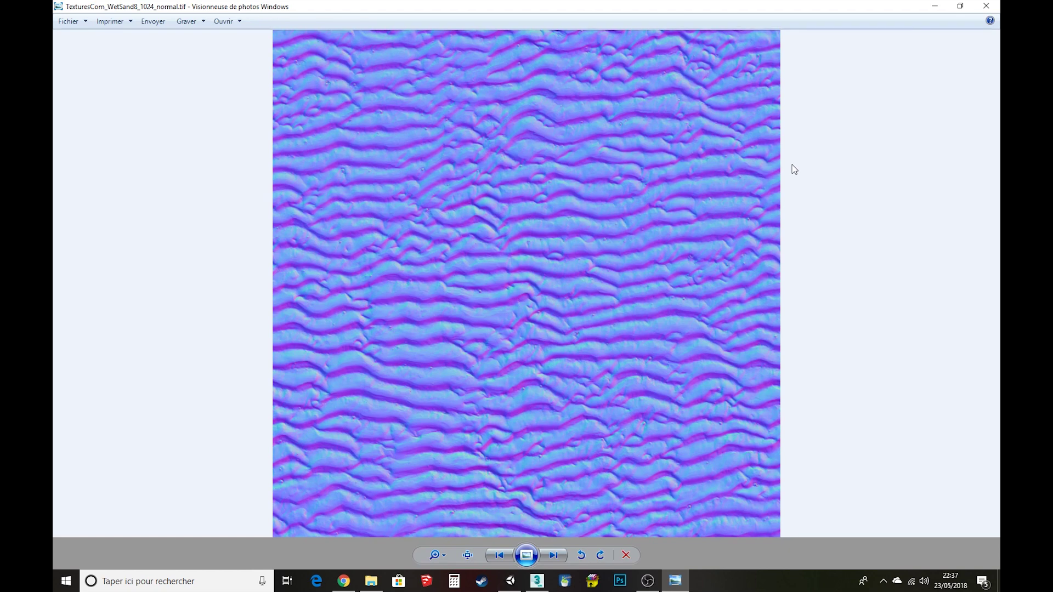
# Close Photo Viewer and the Sol exterieur folder to return to Unity.
pyautogui.click(986, 6)
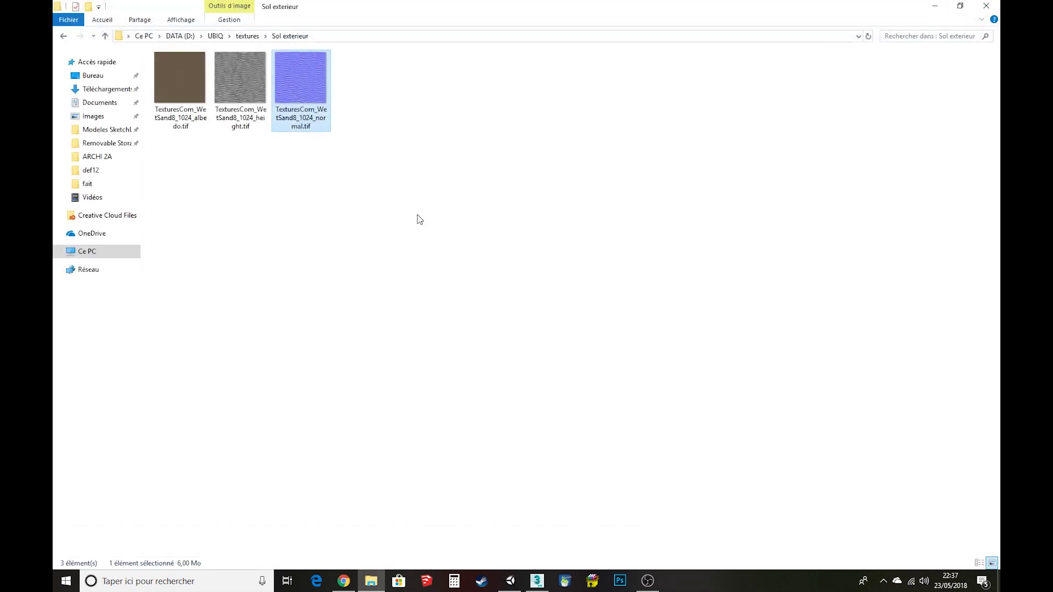
pyautogui.click(985, 6)
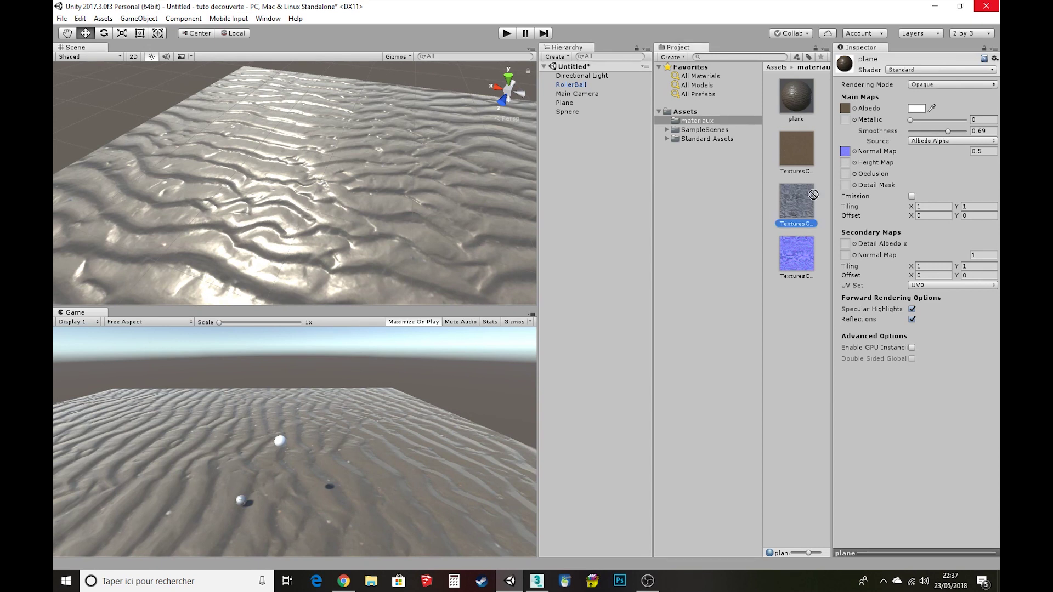
# Put the sand height texture in the Height Map slot and compare raised and minimum strengths.
pyautogui.moveTo(798, 216); pyautogui.dragTo(850, 165)
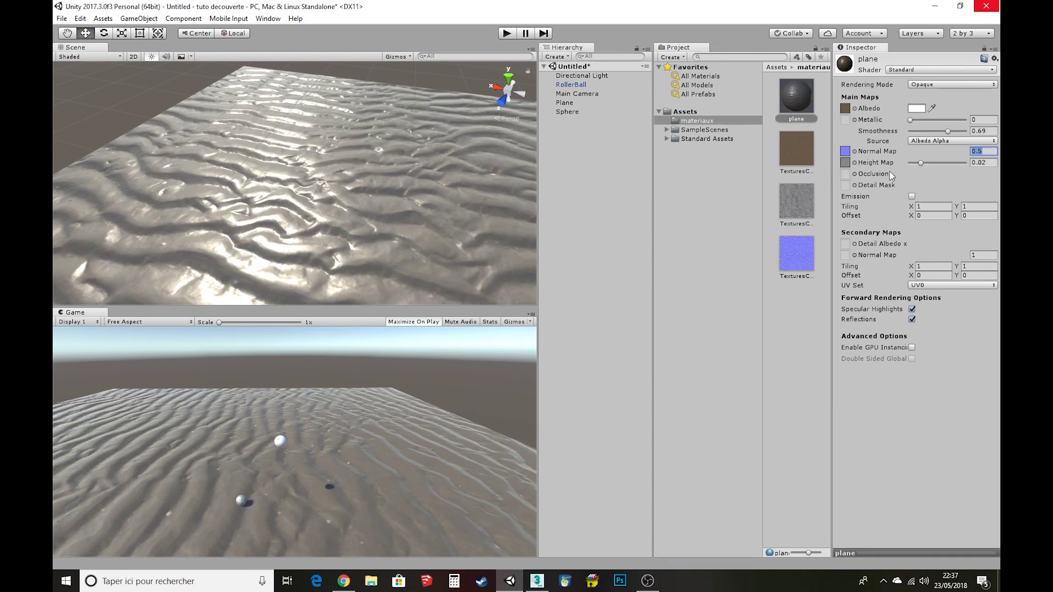
pyautogui.scroll(-5, 392, 195)
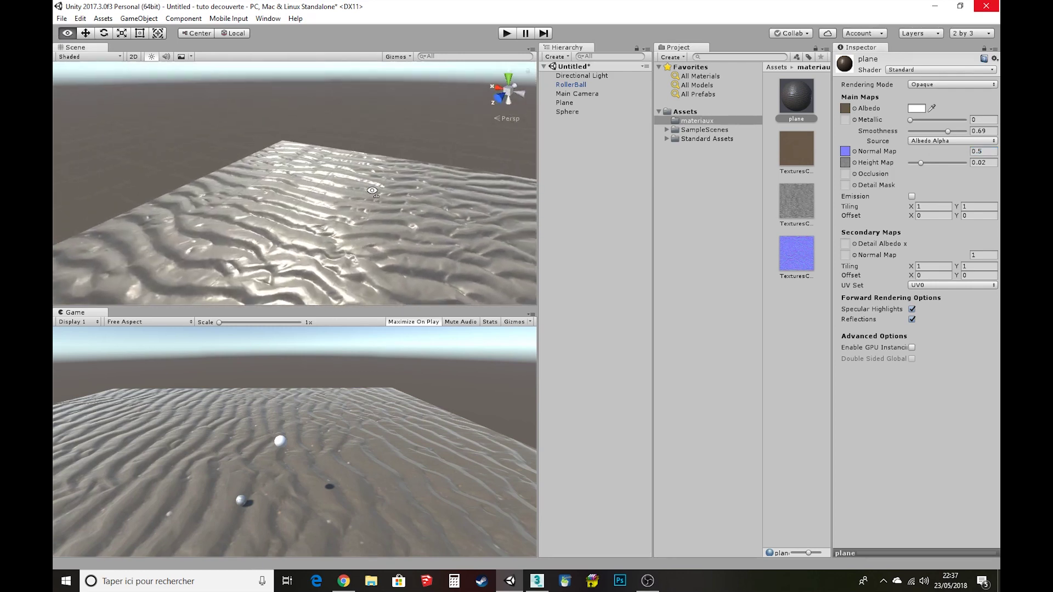
pyautogui.moveTo(920, 164)
pyautogui.mouseDown()
pyautogui.moveTo(962, 163)
pyautogui.moveTo(912, 193)
pyautogui.moveTo(937, 198)
pyautogui.moveTo(923, 202)
pyautogui.mouseUp()
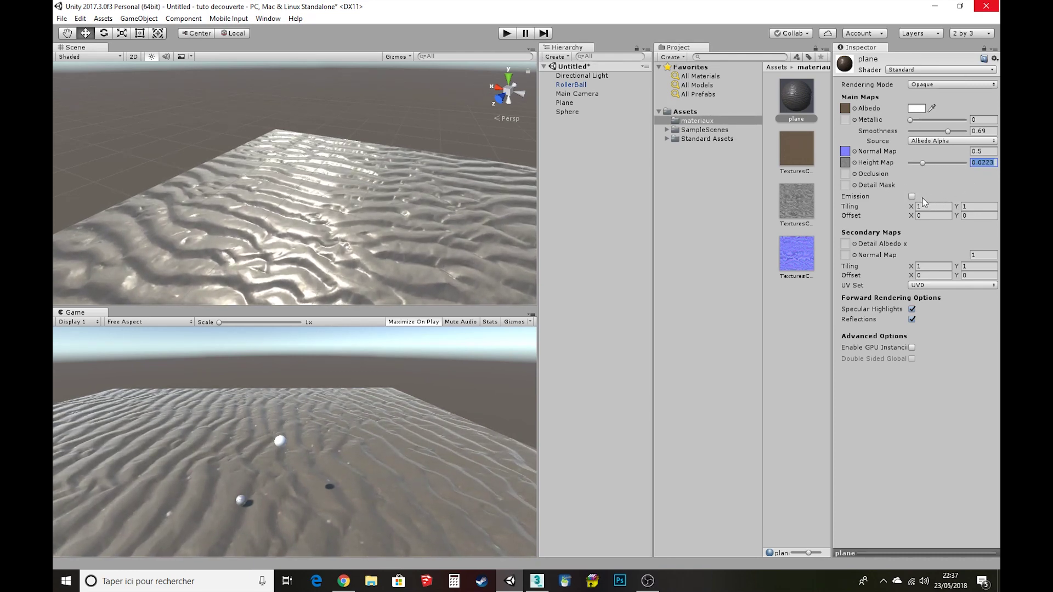
pyautogui.moveTo(429, 264)
pyautogui.keyDown('alt'); pyautogui.mouseDown()
pyautogui.moveTo(354, 181)
pyautogui.moveTo(354, 144)
pyautogui.mouseUp(); pyautogui.keyUp('alt')
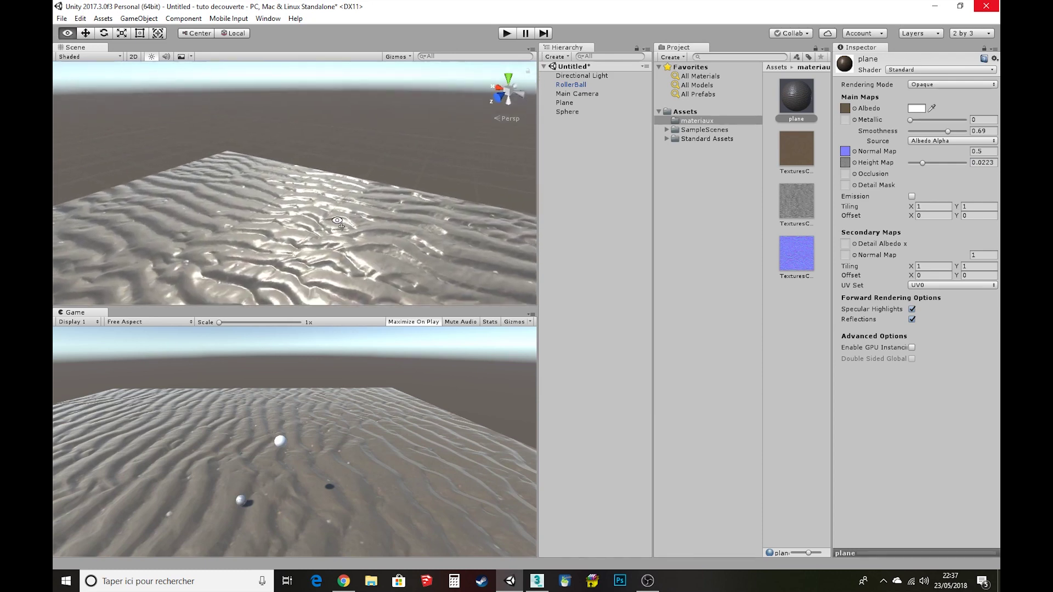
pyautogui.keyDown('alt'); pyautogui.moveTo(429, 204); pyautogui.dragTo(426, 241); pyautogui.keyUp('alt')
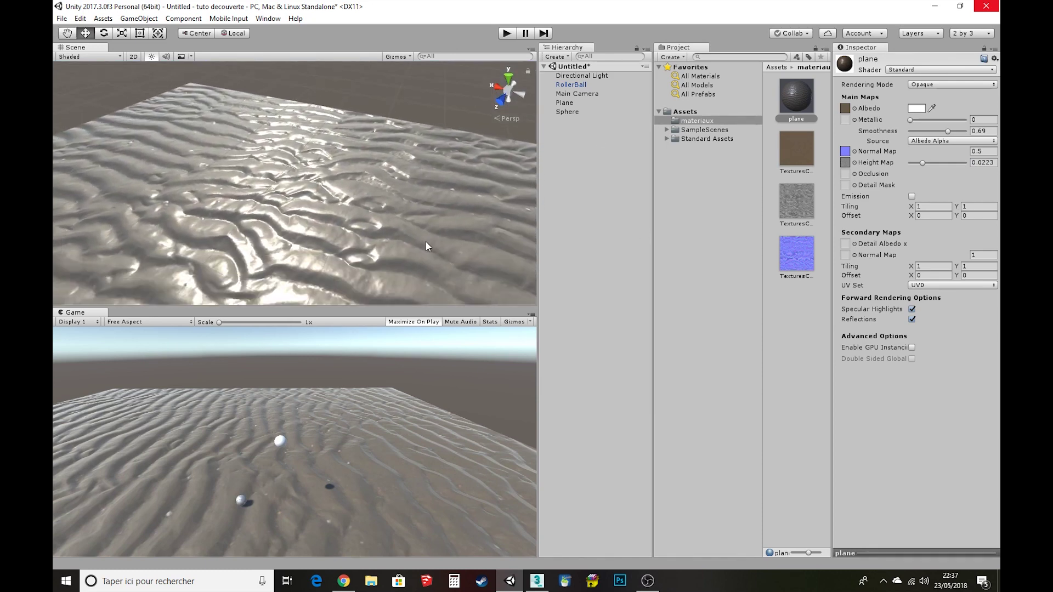
pyautogui.moveTo(922, 164); pyautogui.dragTo(885, 165)
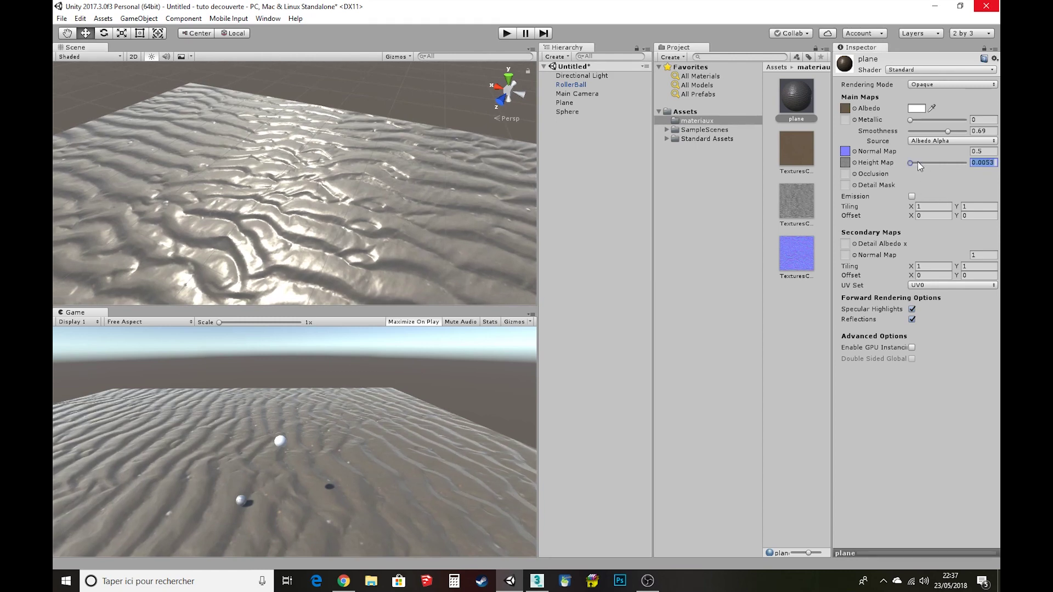
# Clear the Height Map slot by choosing None in the texture picker.
pyautogui.click(855, 162)
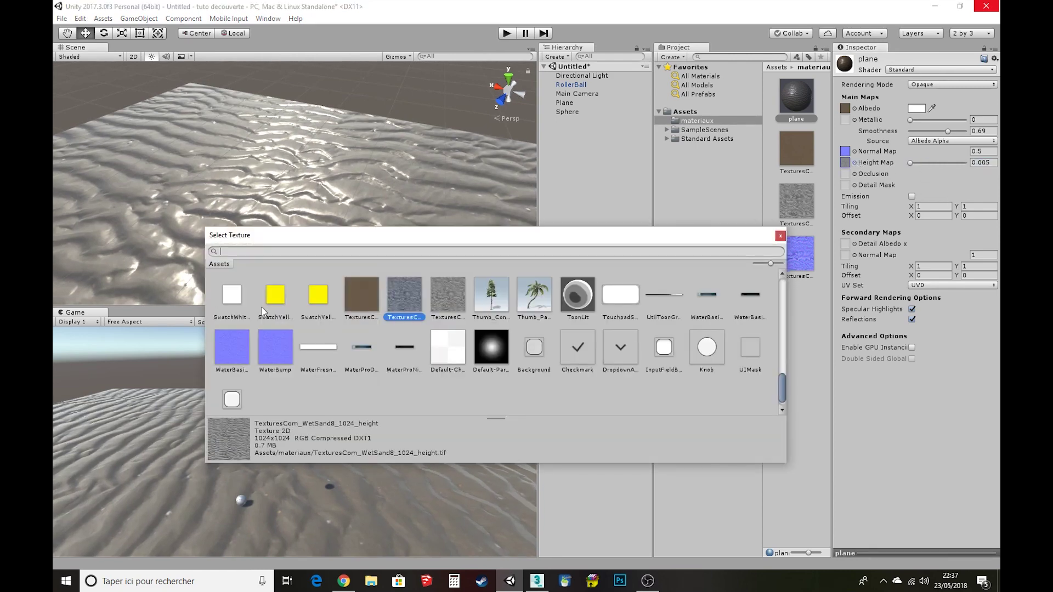
pyautogui.moveTo(782, 385); pyautogui.dragTo(782, 288)
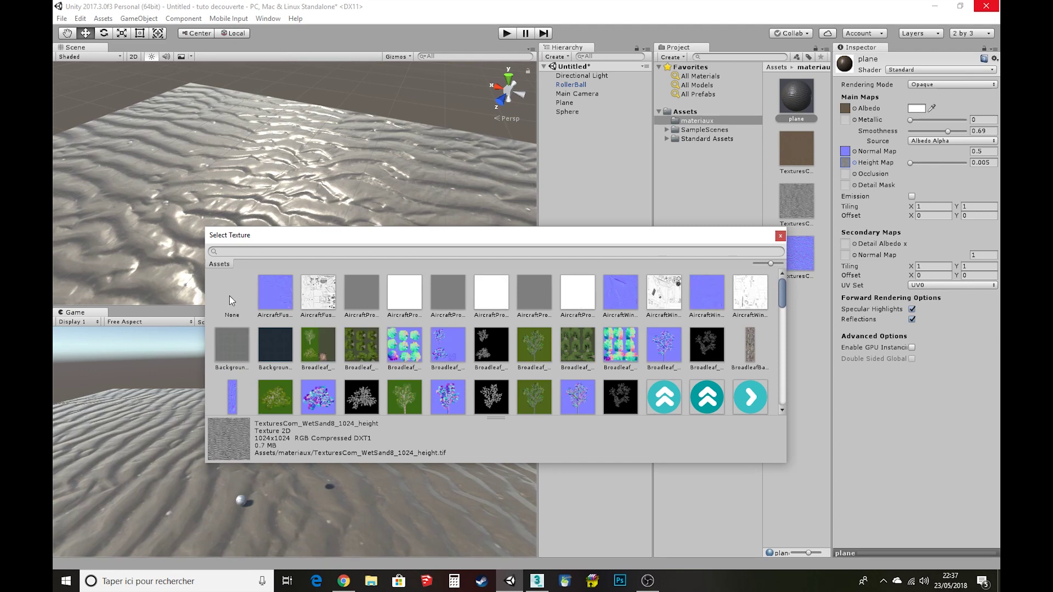
pyautogui.click(230, 295)
pyautogui.click(781, 236)
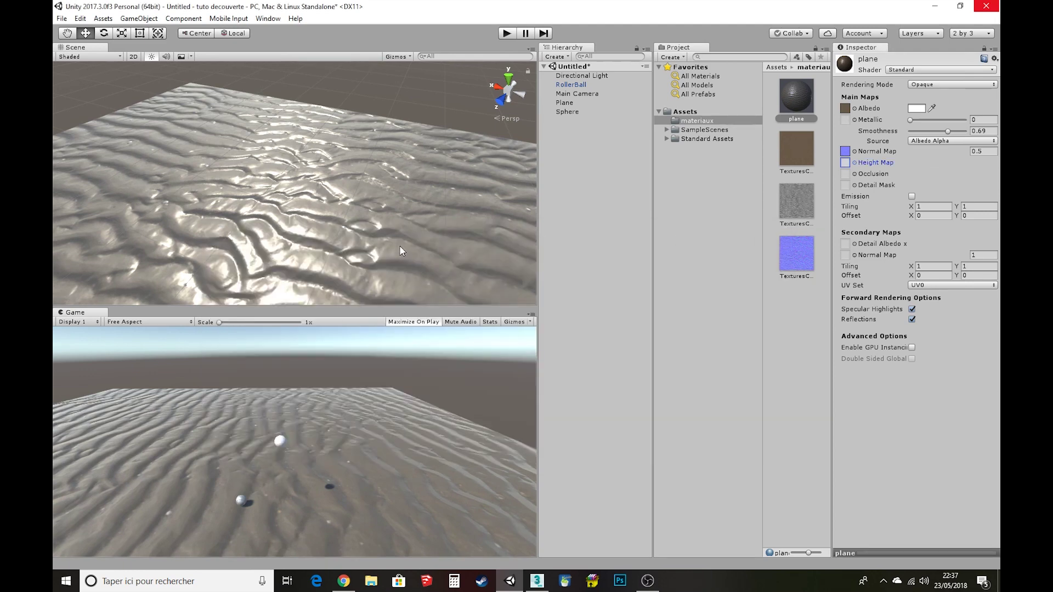
# Set the main-map tiling to 10 in X and Y.
pyautogui.keyDown('alt'); pyautogui.moveTo(346, 199); pyautogui.dragTo(248, 199); pyautogui.keyUp('alt')
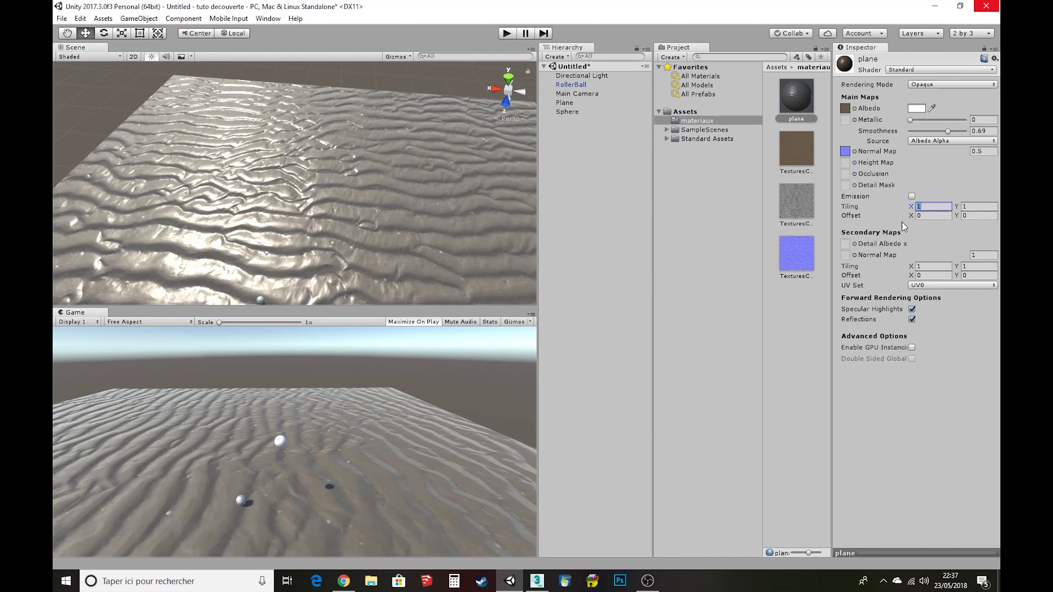
pyautogui.write('10')
pyautogui.press('Tab')
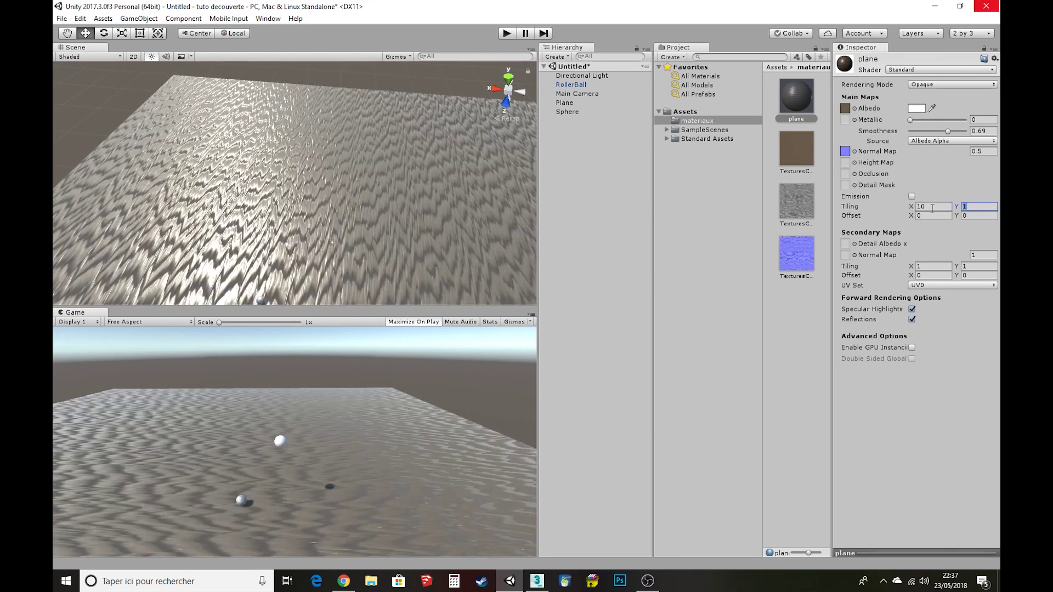
pyautogui.write('10')
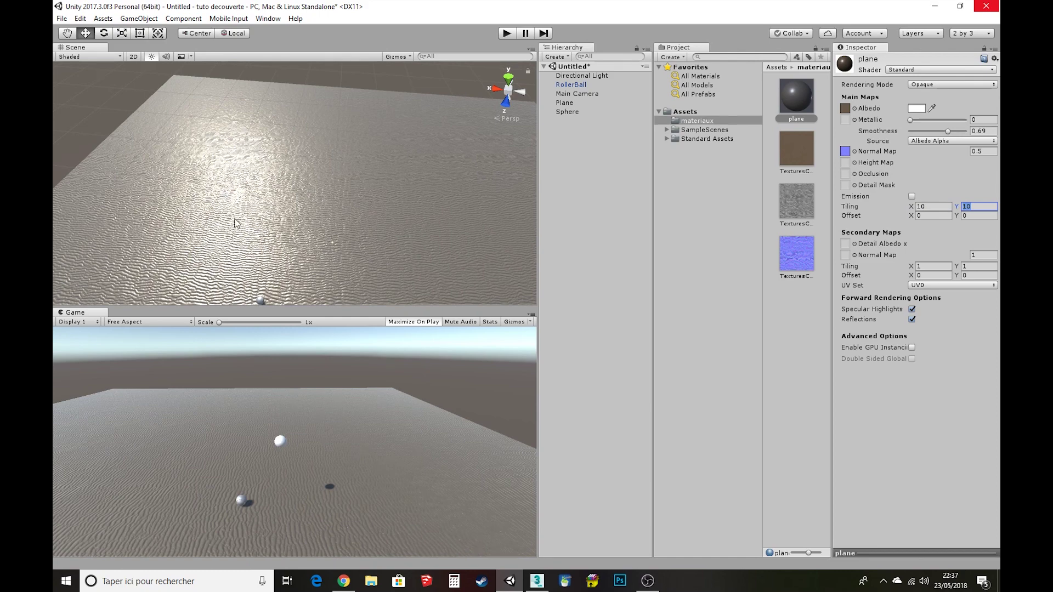
# Change the main-map tiling to 0.2 in X and Y.
pyautogui.scroll(5, 236, 222)
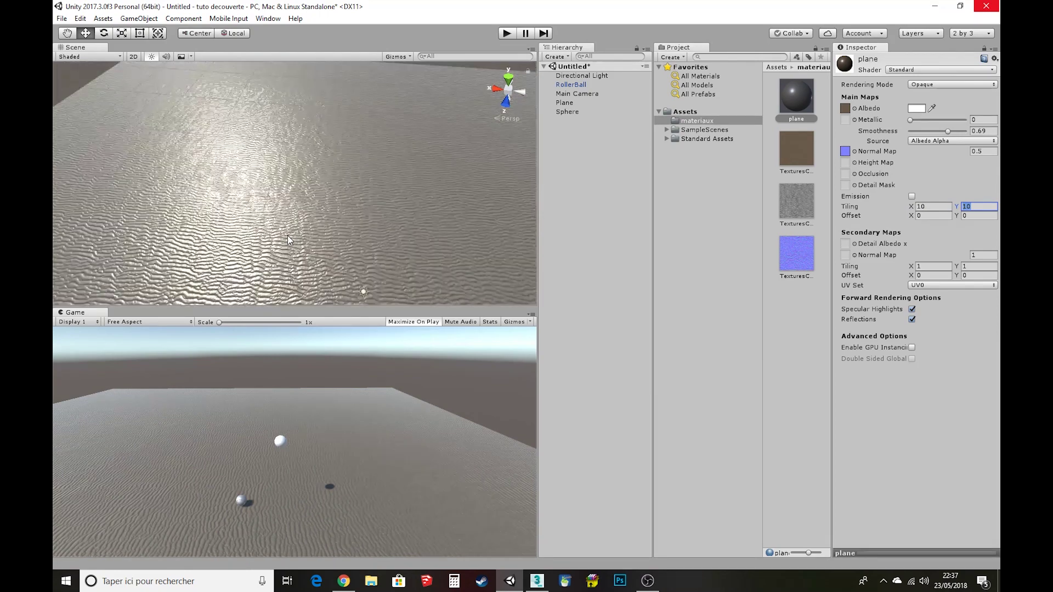
pyautogui.scroll(-1, 289, 239)
pyautogui.click(929, 207)
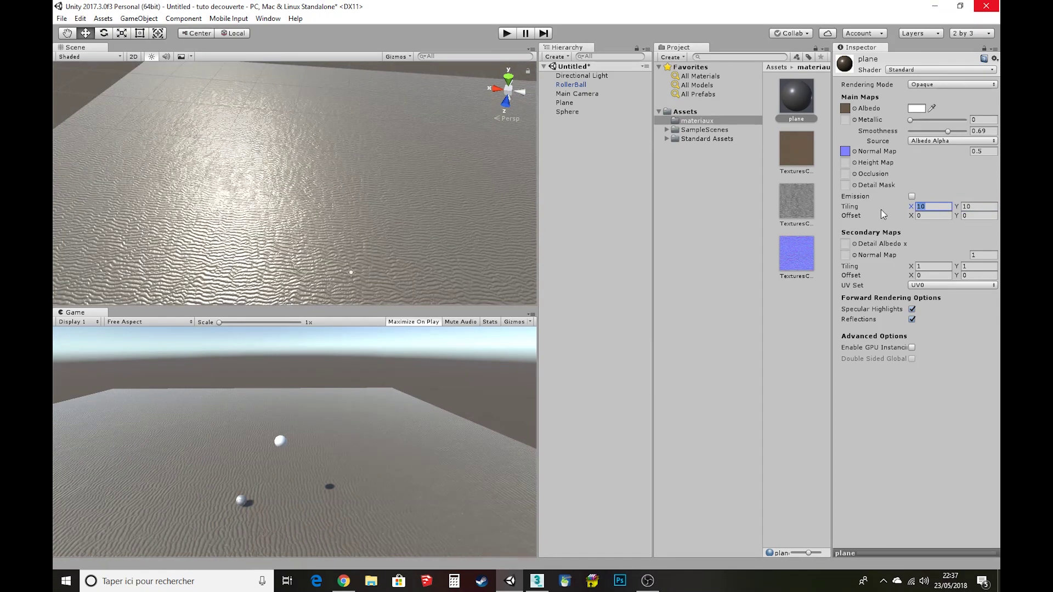
pyautogui.write('0.2')
pyautogui.press('Tab')
pyautogui.write('.2')
# Settle the main-map tiling at 5.
pyautogui.scroll(-3, 293, 236)
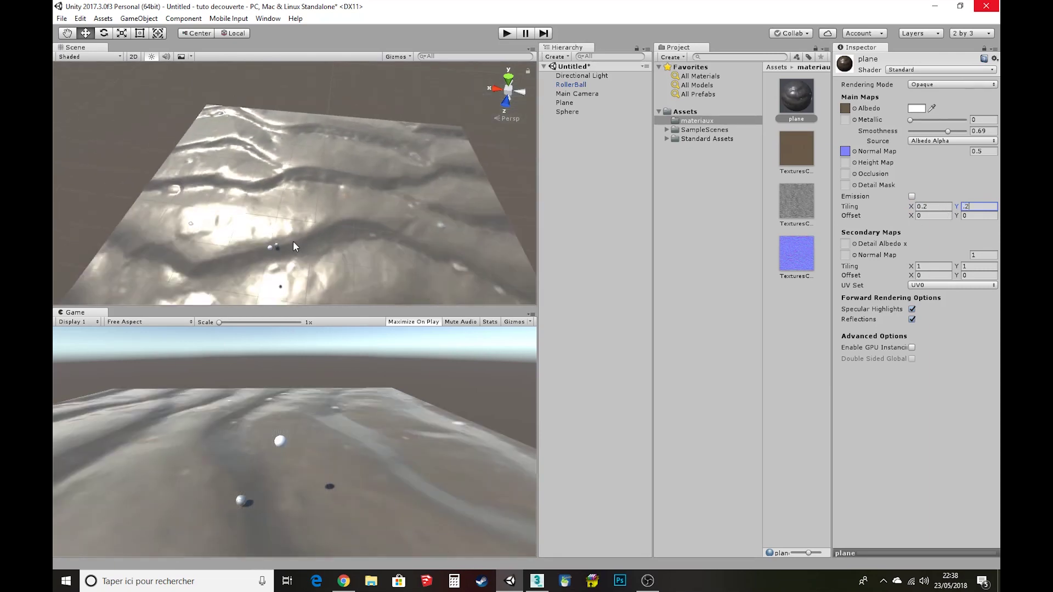
pyautogui.scroll(-2, 294, 246)
pyautogui.click(937, 206)
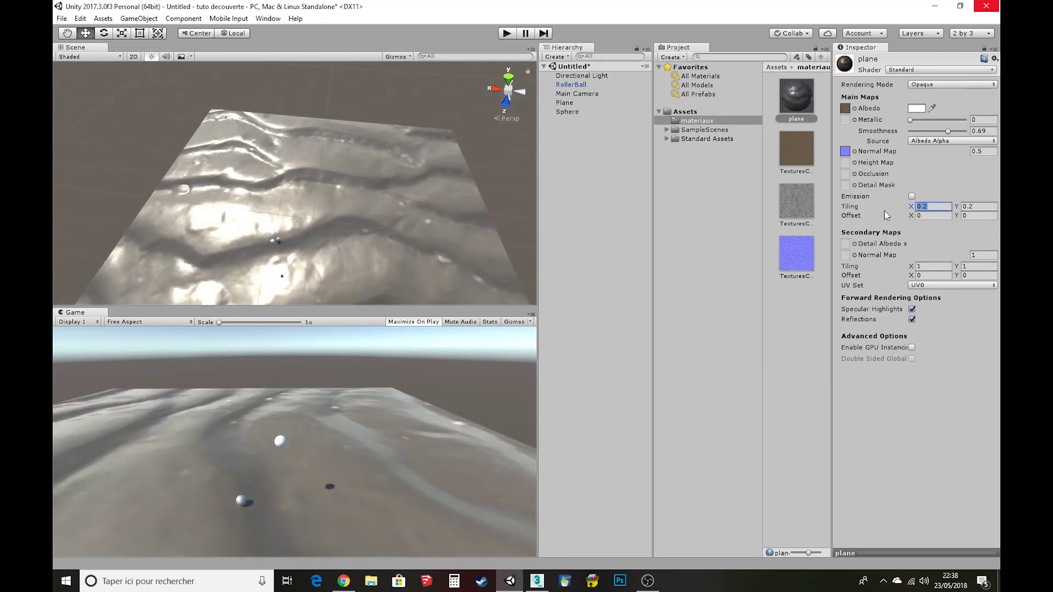
pyautogui.write('5')
pyautogui.press('Tab')
# Orbit, pan and zoom the Scene view to inspect the rippled wet-sand plane from several angles.
pyautogui.write('5')
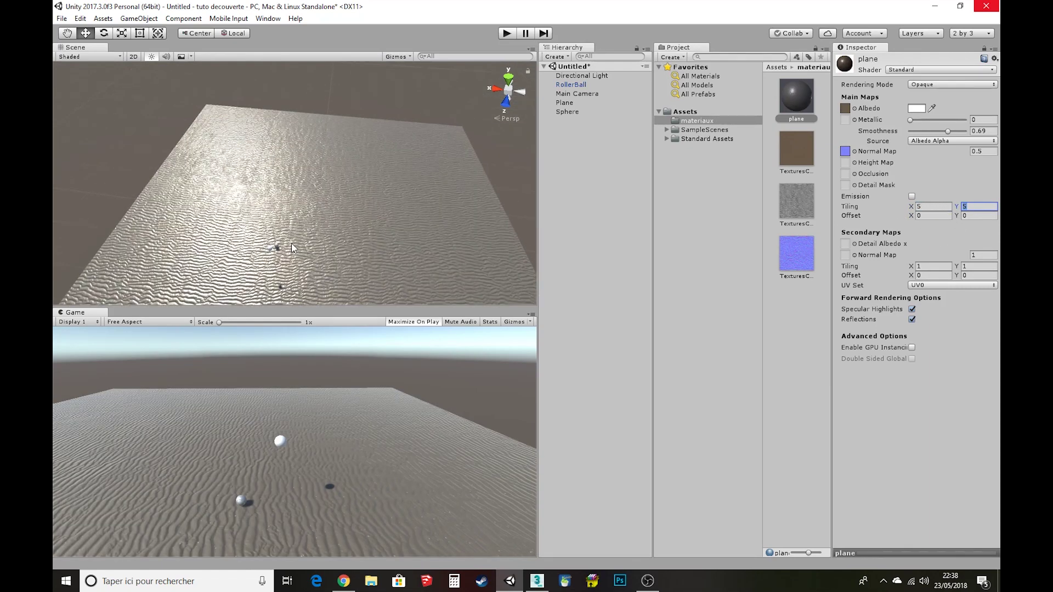
pyautogui.moveTo(292, 248)
pyautogui.mouseDown(button='right')
pyautogui.moveTo(331, 231)
pyautogui.moveTo(328, 252)
pyautogui.moveTo(320, 245)
pyautogui.mouseUp(button='right')
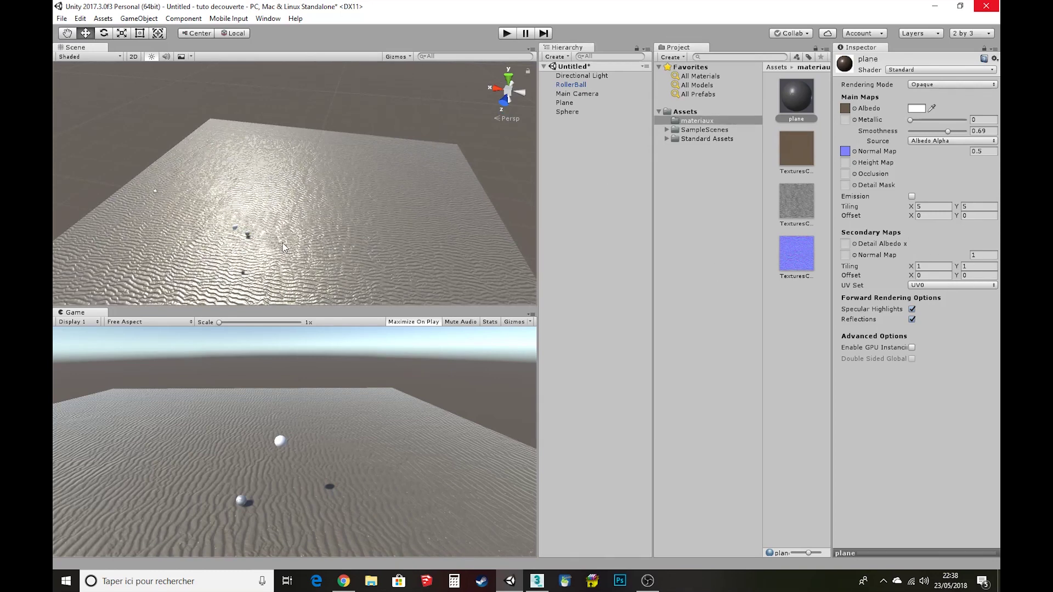
pyautogui.moveTo(297, 261)
pyautogui.mouseDown(button='middle')
pyautogui.moveTo(263, 196)
pyautogui.moveTo(289, 219)
pyautogui.moveTo(275, 168)
pyautogui.mouseUp(button='middle')
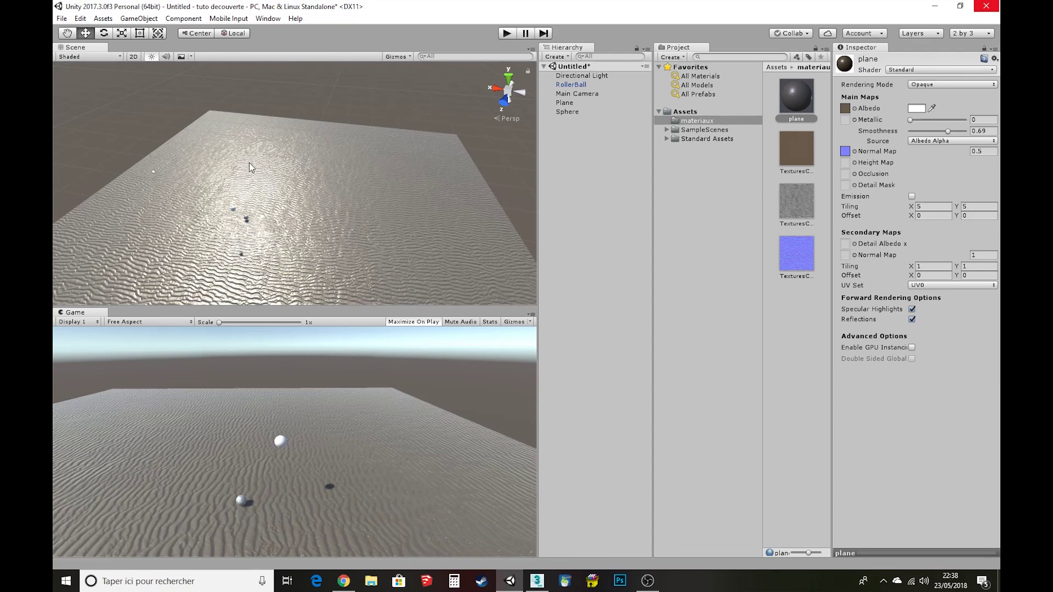
pyautogui.moveTo(255, 197)
pyautogui.keyDown('alt'); pyautogui.mouseDown()
pyautogui.moveTo(345, 215)
pyautogui.moveTo(318, 203)
pyautogui.moveTo(299, 225)
pyautogui.mouseUp(); pyautogui.keyUp('alt')
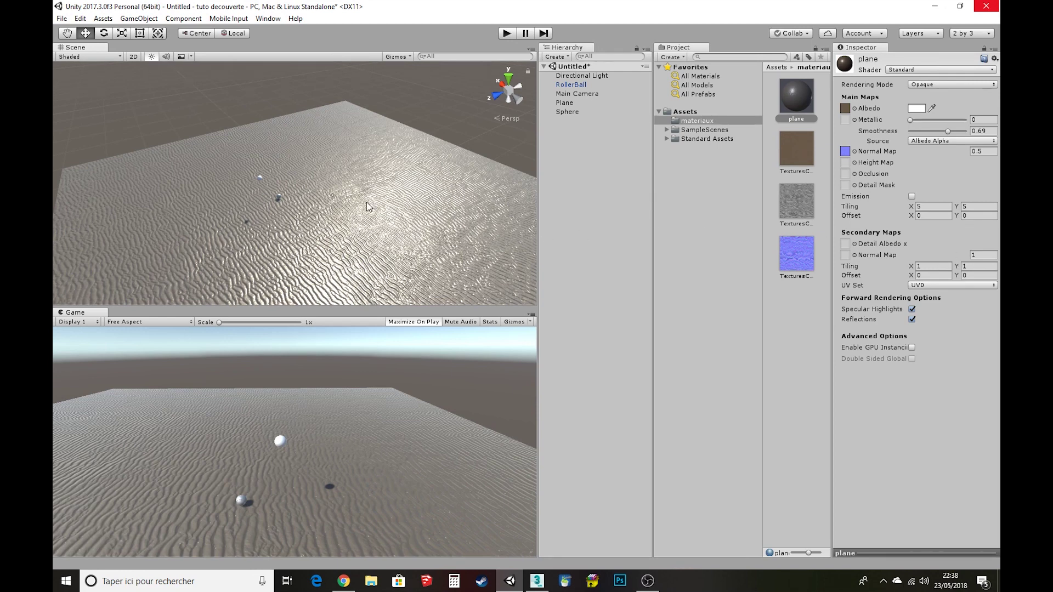
pyautogui.moveTo(353, 211)
pyautogui.keyDown('alt'); pyautogui.mouseDown()
pyautogui.moveTo(379, 205)
pyautogui.moveTo(379, 215)
pyautogui.mouseUp(); pyautogui.keyUp('alt')
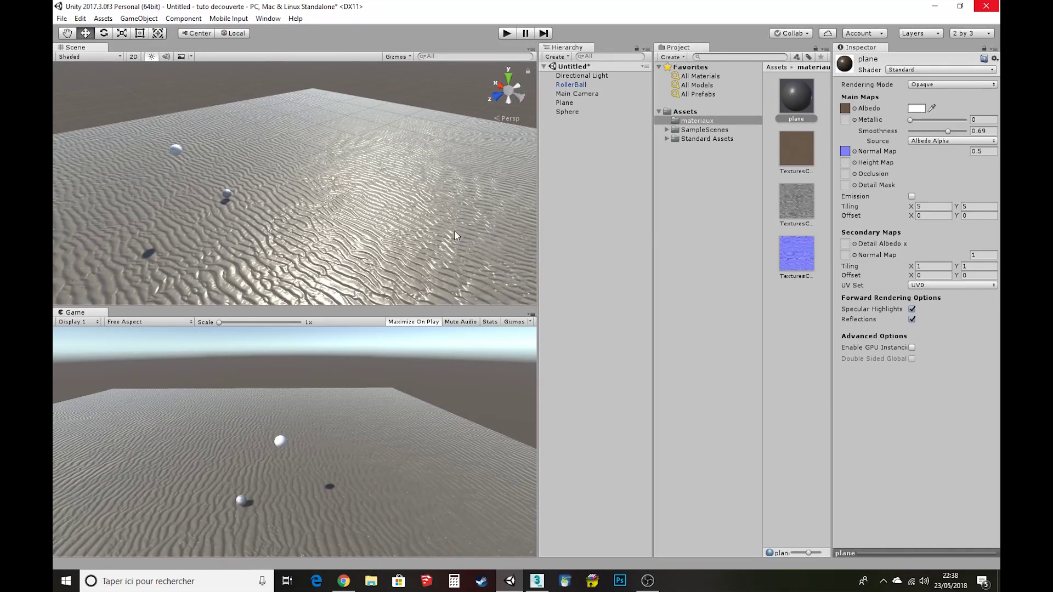
pyautogui.keyDown('alt'); pyautogui.moveTo(254, 248); pyautogui.dragTo(272, 250, button='right'); pyautogui.keyUp('alt')
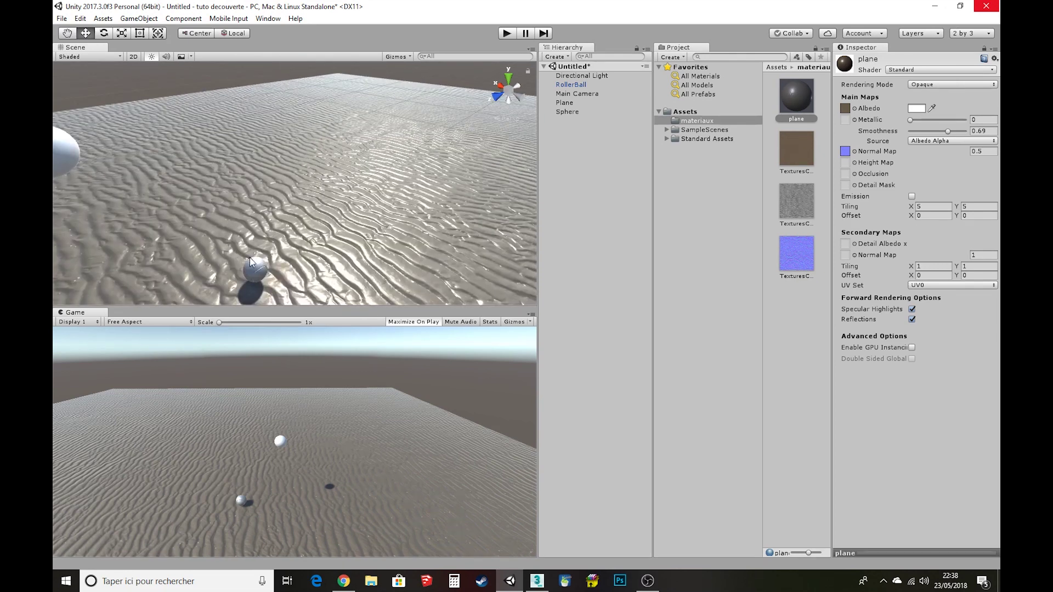
pyautogui.scroll(-3, 94, 199)
# Select the sphere and frame it close up in the Scene view with F.
pyautogui.click(163, 176)
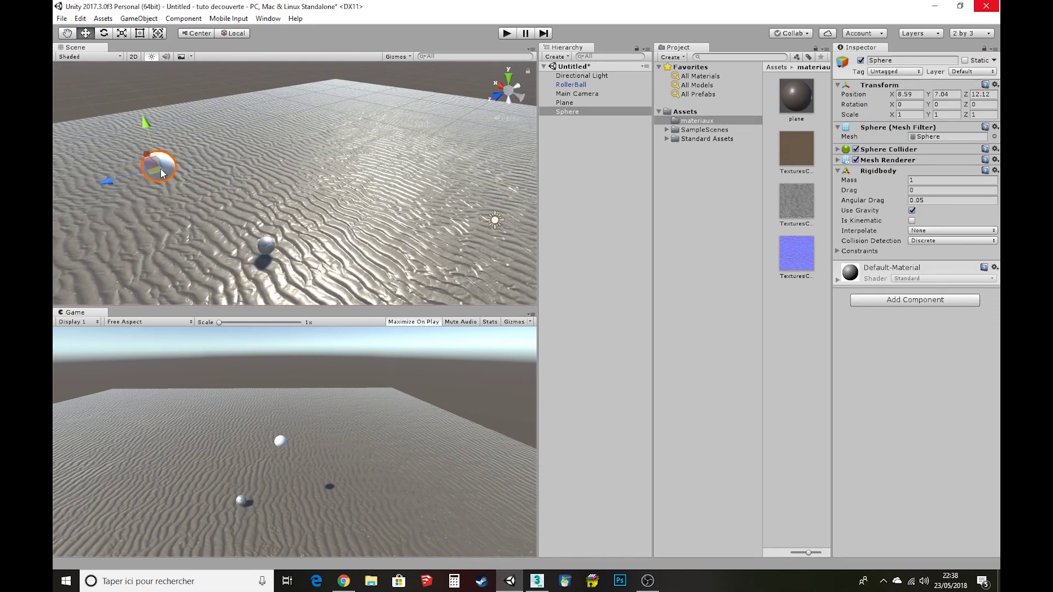
pyautogui.scroll(3, 158, 169)
pyautogui.keyDown('alt'); pyautogui.moveTo(133, 177); pyautogui.dragTo(183, 176); pyautogui.keyUp('alt')
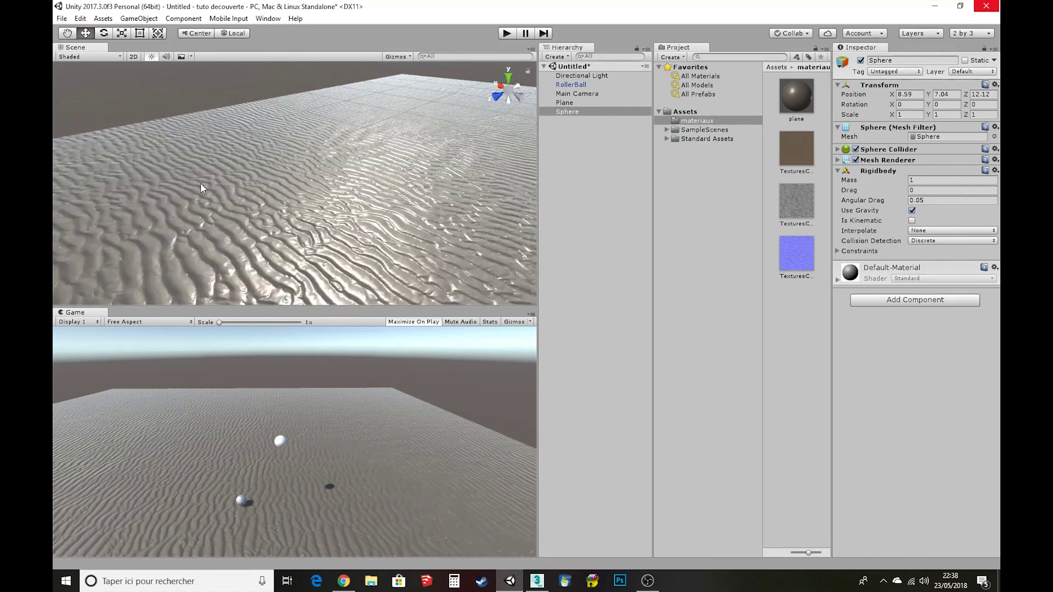
pyautogui.scroll(-2, 311, 209)
pyautogui.keyDown('alt'); pyautogui.moveTo(483, 246); pyautogui.dragTo(428, 234); pyautogui.keyUp('alt')
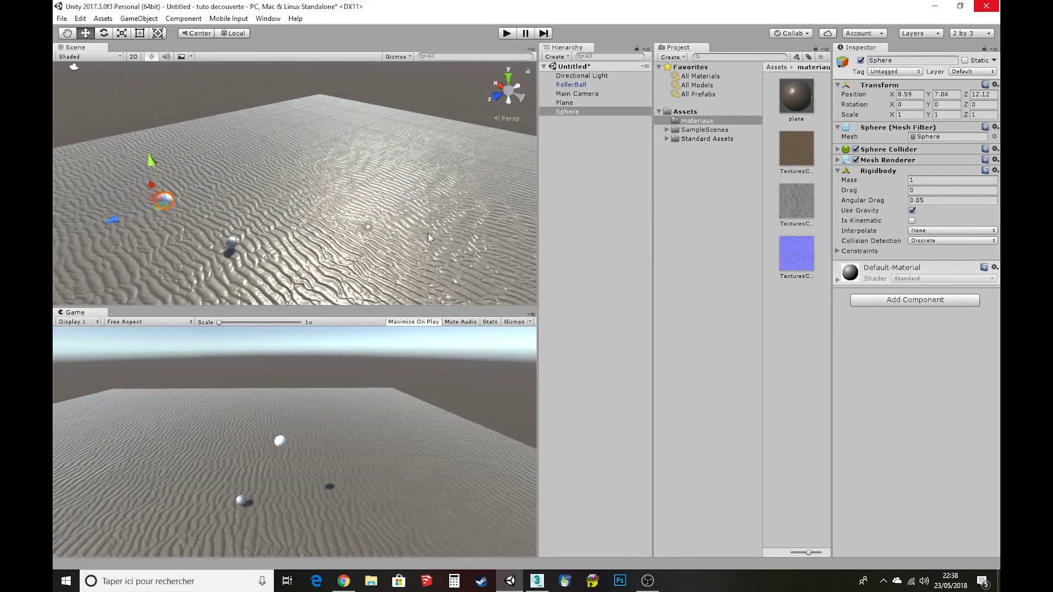
pyautogui.press('f')
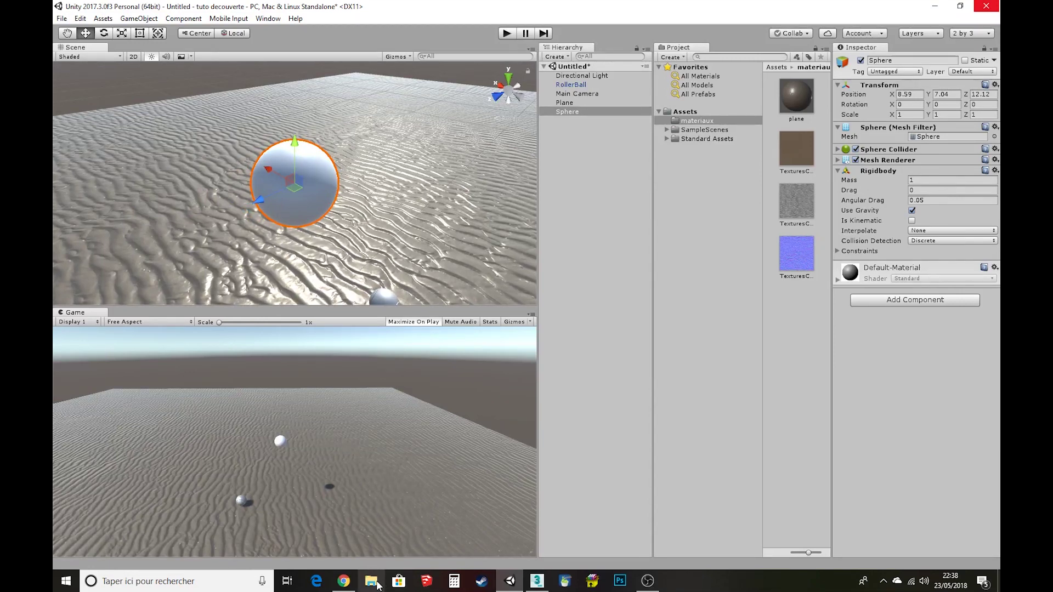
pyautogui.click(377, 585)
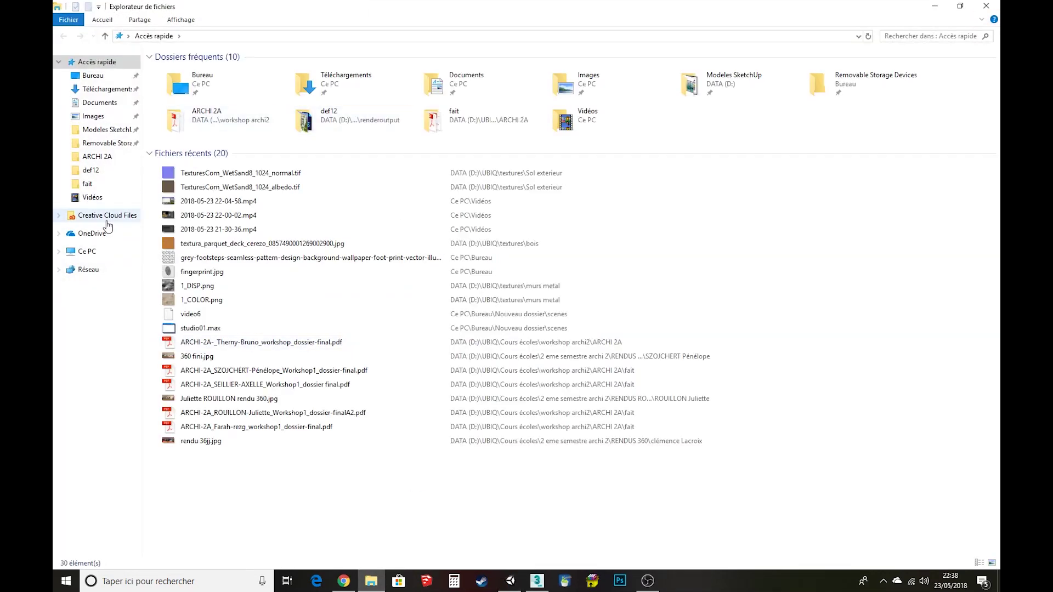
# Browse in File Explorer to DATA (D:) > UBIQ > textures > betoin > 2.
pyautogui.click(85, 251)
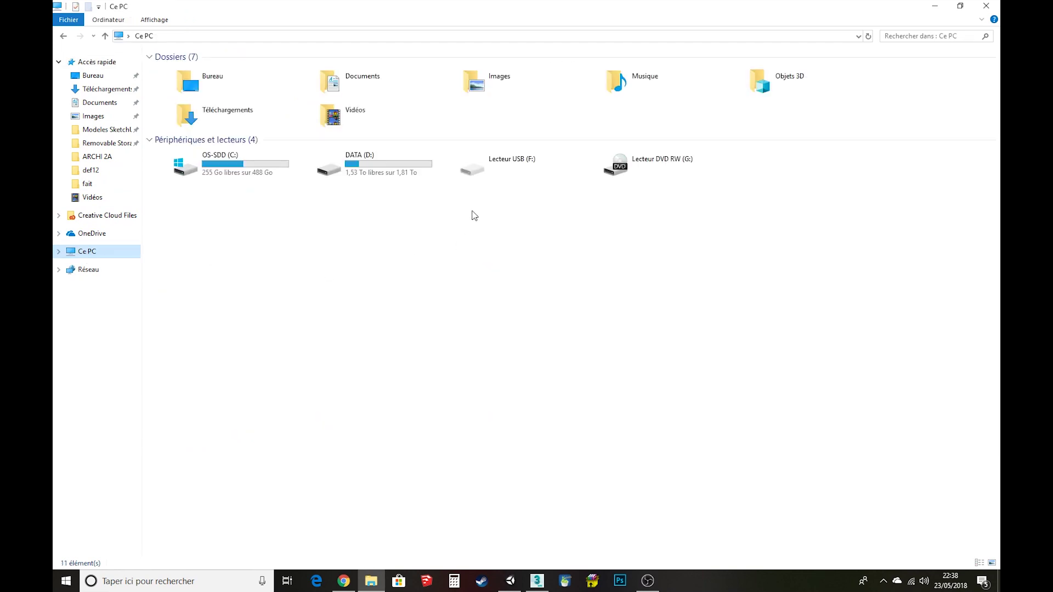
pyautogui.doubleClick(351, 168)
pyautogui.click(170, 226)
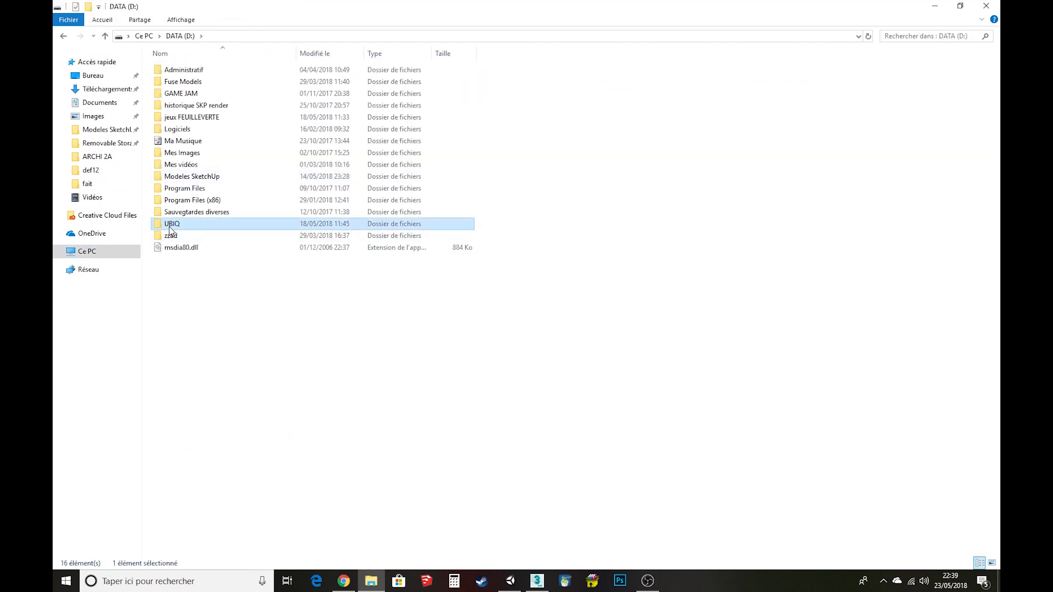
pyautogui.doubleClick(170, 226)
pyautogui.doubleClick(172, 202)
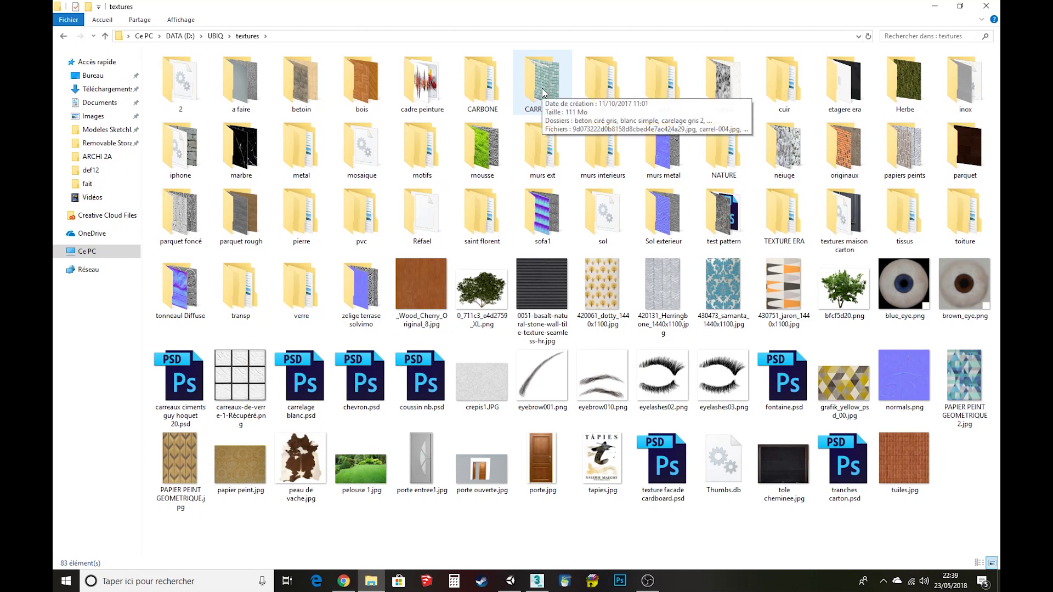
pyautogui.doubleClick(306, 88)
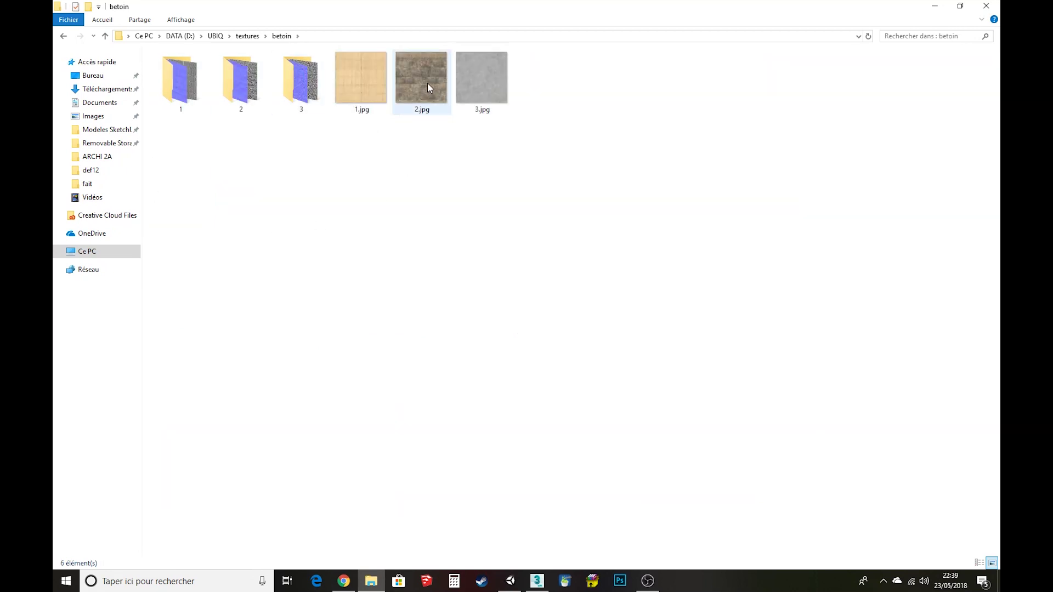
pyautogui.doubleClick(238, 88)
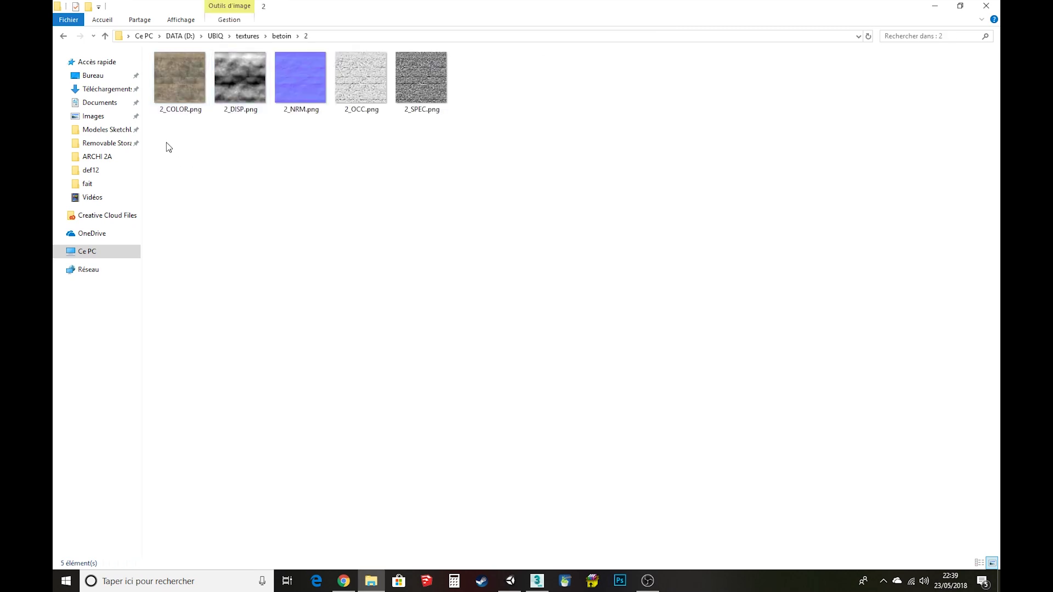
# Select 2_COLOR, 2_NRM and 2_SPEC and drag them into Unity's materiaux folder.
pyautogui.moveTo(167, 140); pyautogui.dragTo(458, 73)
pyautogui.click(185, 97)
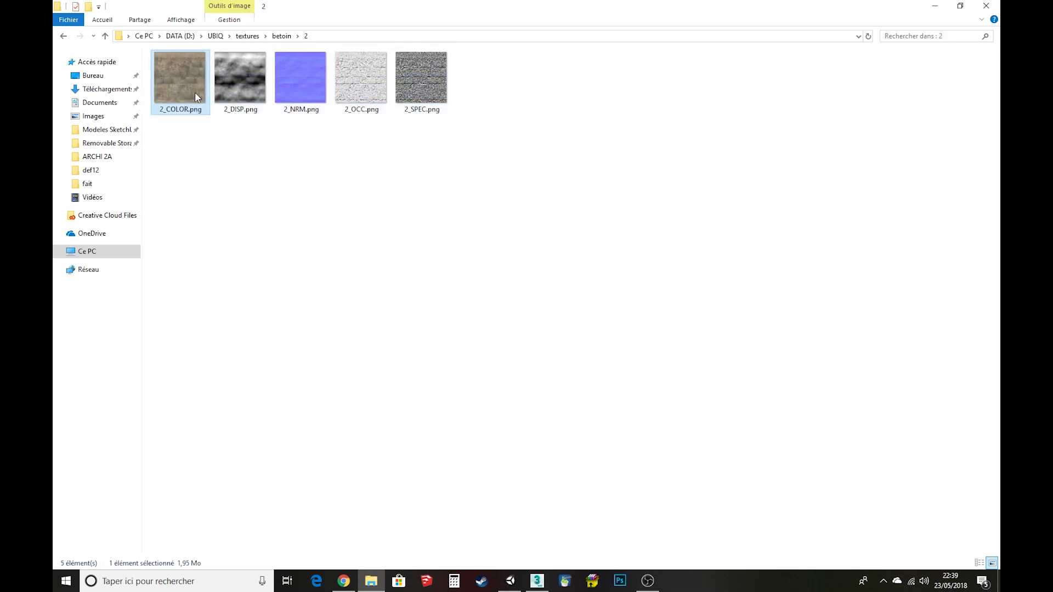
pyautogui.keyDown('ctrl'); pyautogui.click(290, 87); pyautogui.keyUp('ctrl')
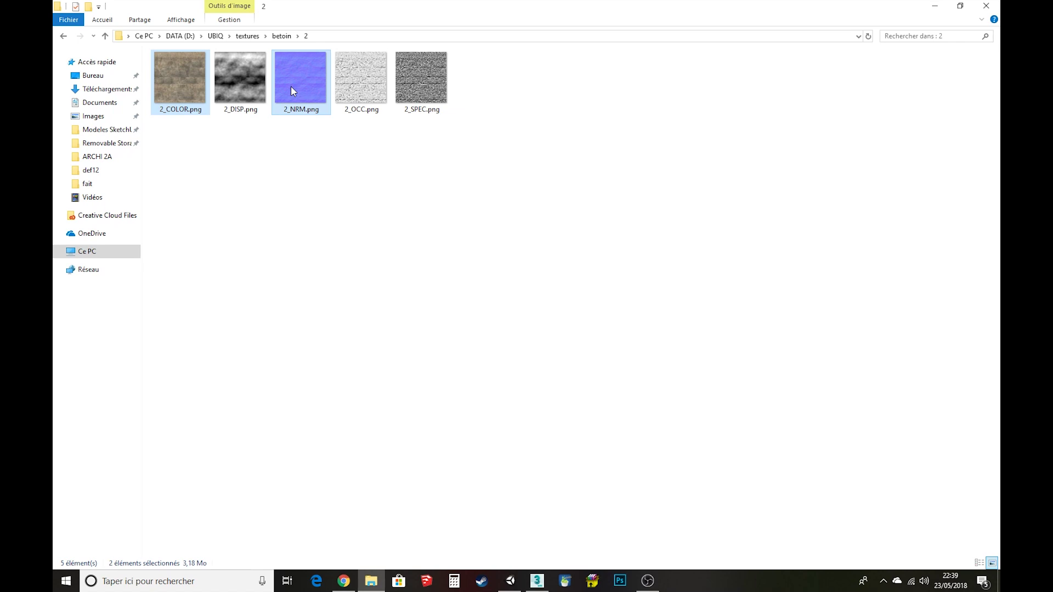
pyautogui.keyDown('ctrl'); pyautogui.click(421, 77); pyautogui.keyUp('ctrl')
pyautogui.moveTo(421, 76)
pyautogui.mouseDown()
pyautogui.moveTo(427, 347)
pyautogui.moveTo(505, 580)
pyautogui.moveTo(799, 341)
pyautogui.moveTo(795, 321)
pyautogui.mouseUp()
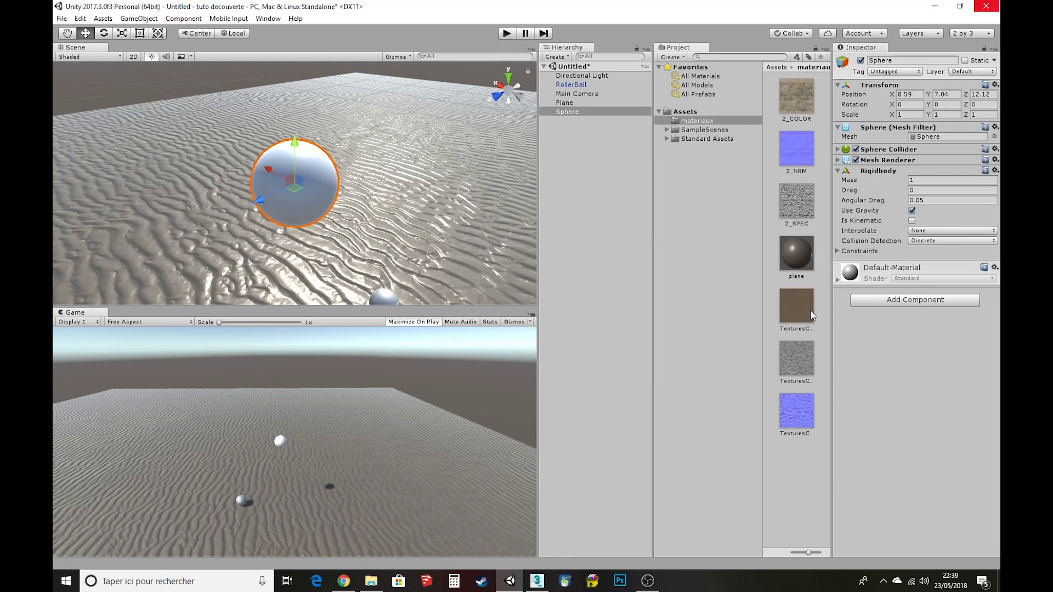
# Create a new material named beton in the materiaux folder.
pyautogui.rightClick(786, 467)
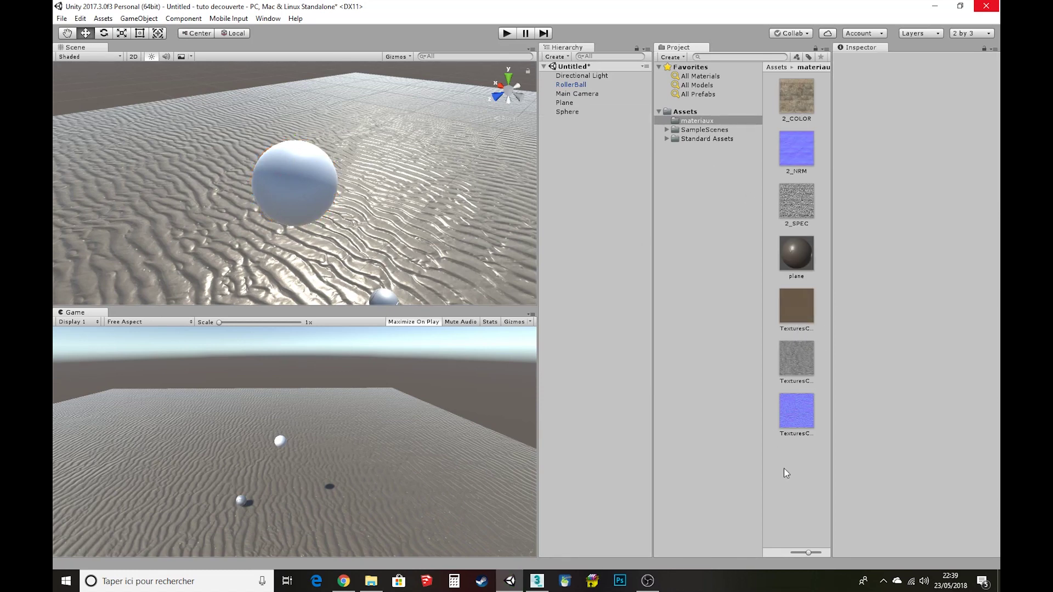
pyautogui.moveTo(821, 251)
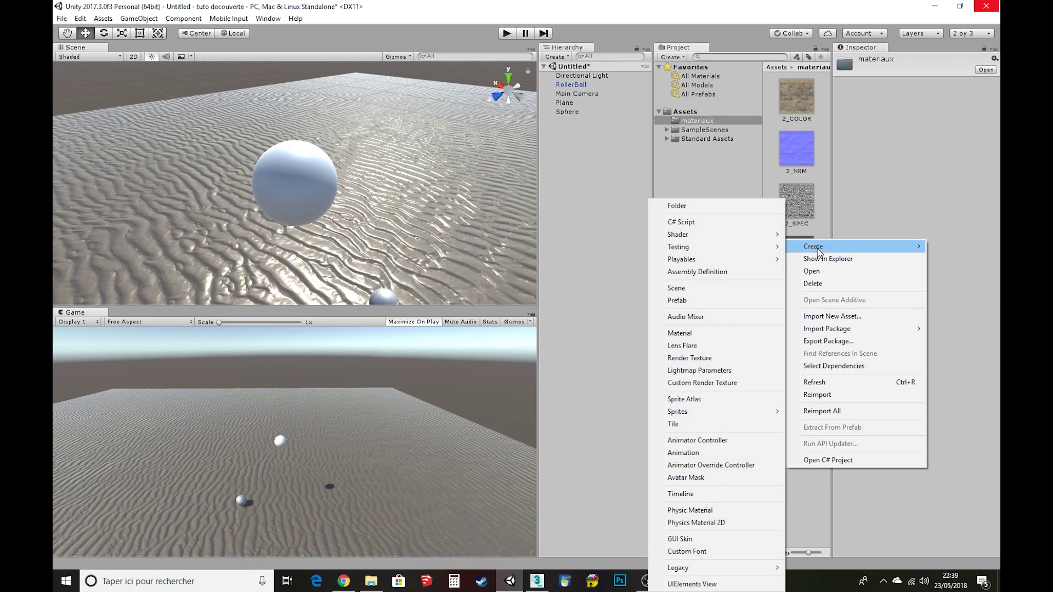
pyautogui.click(799, 461)
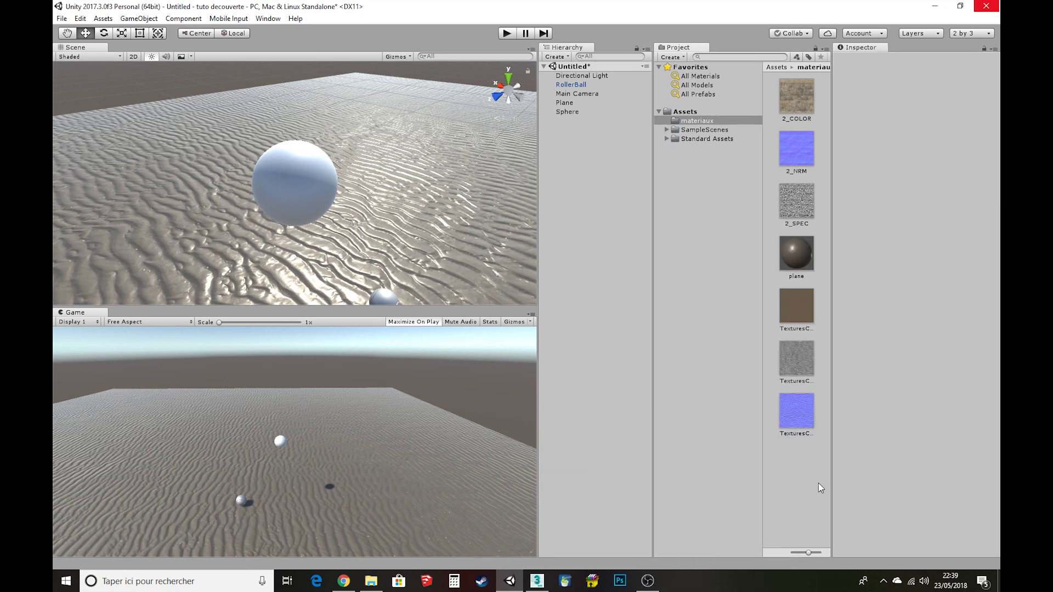
pyautogui.rightClick(799, 459)
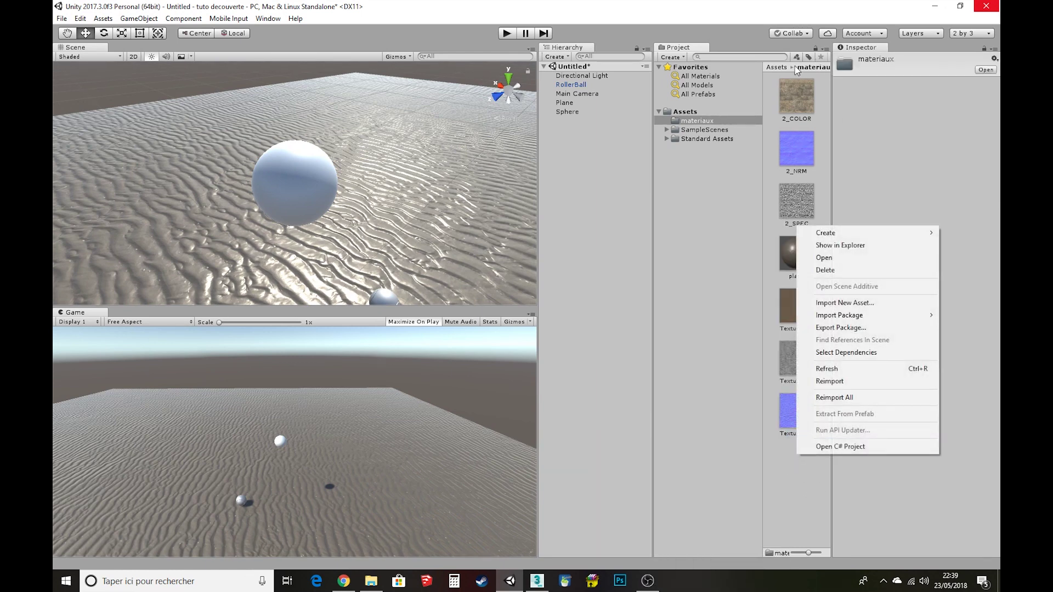
pyautogui.moveTo(841, 233)
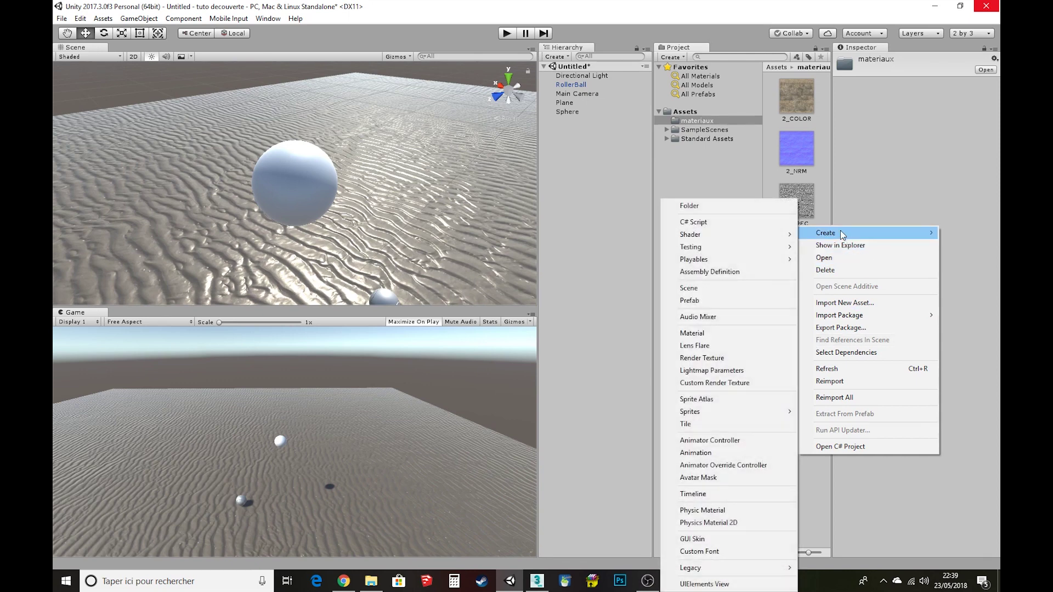
pyautogui.click(738, 334)
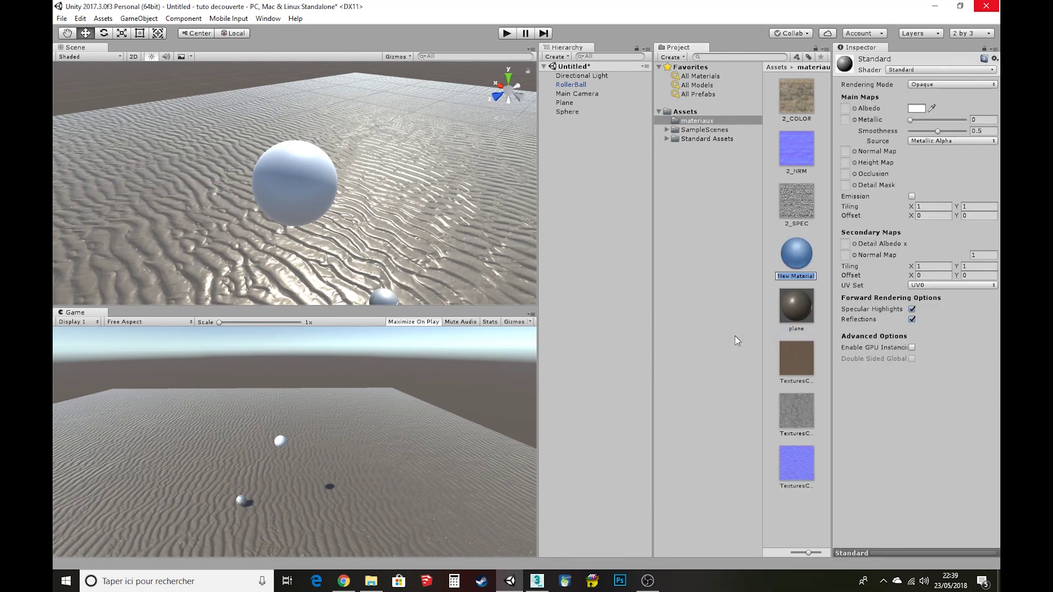
pyautogui.write('beton')
pyautogui.press('Return')
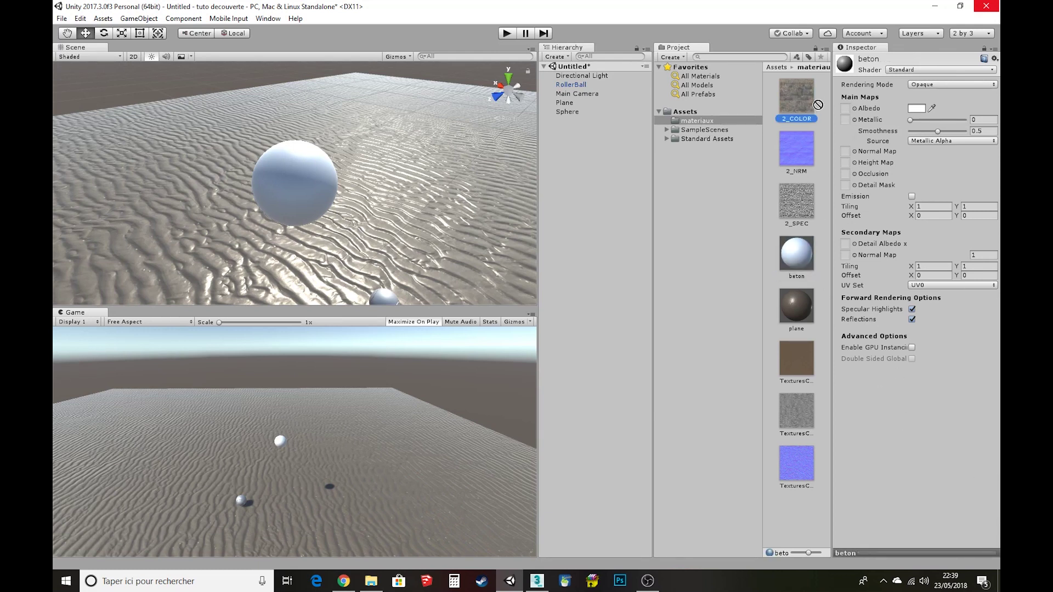
# Assign 2_COLOR albedo, 2_NRM normal map (fixed), 2_SPEC metallic to beton and apply it to the sphere.
pyautogui.moveTo(797, 96); pyautogui.dragTo(845, 108)
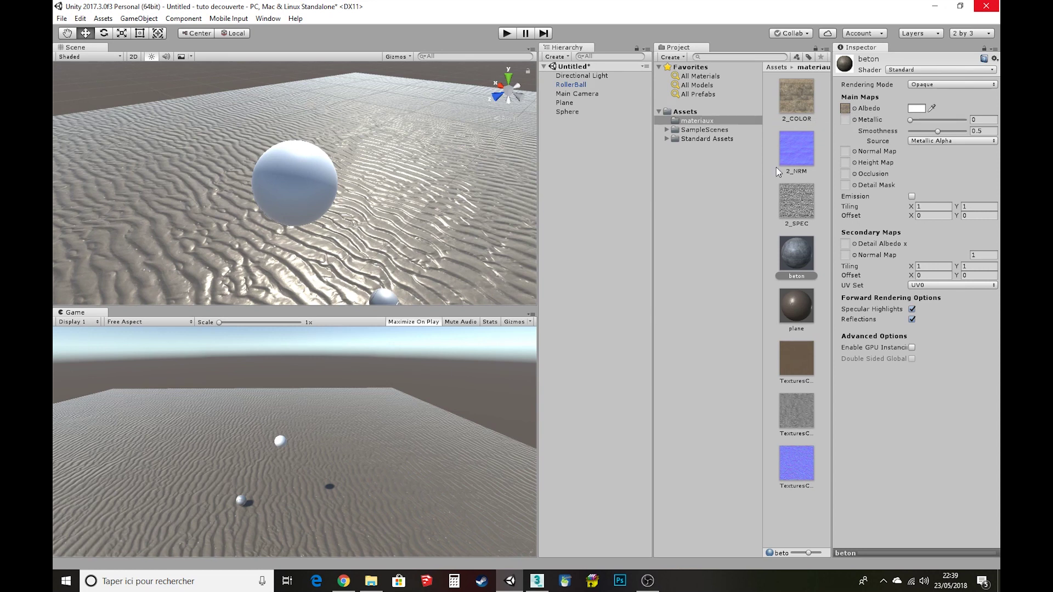
pyautogui.moveTo(792, 158); pyautogui.dragTo(845, 157)
pyautogui.click(977, 175)
pyautogui.moveTo(839, 138); pyautogui.dragTo(849, 122)
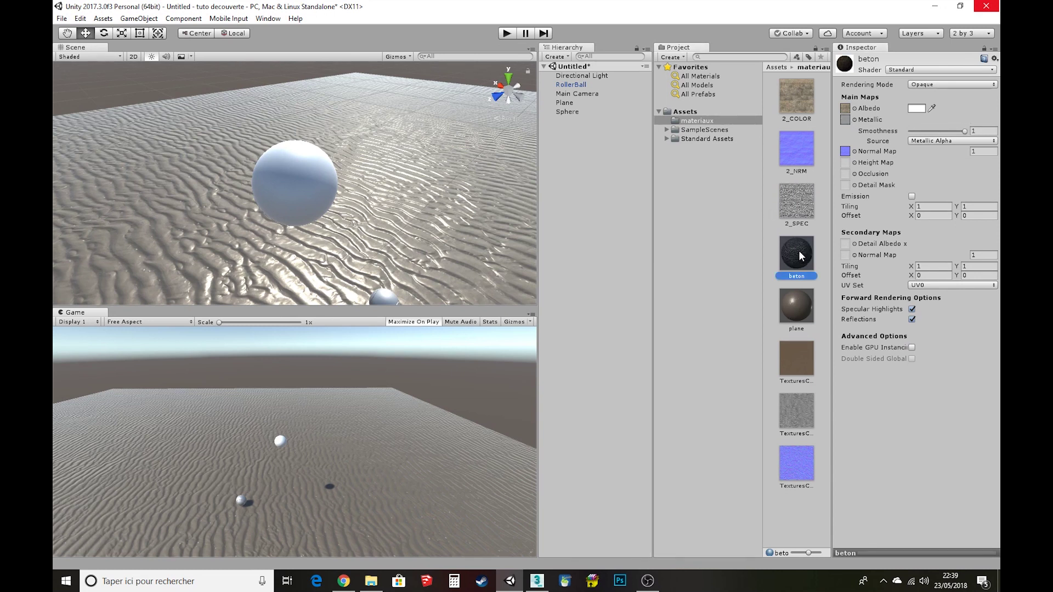
pyautogui.moveTo(800, 256); pyautogui.dragTo(267, 179)
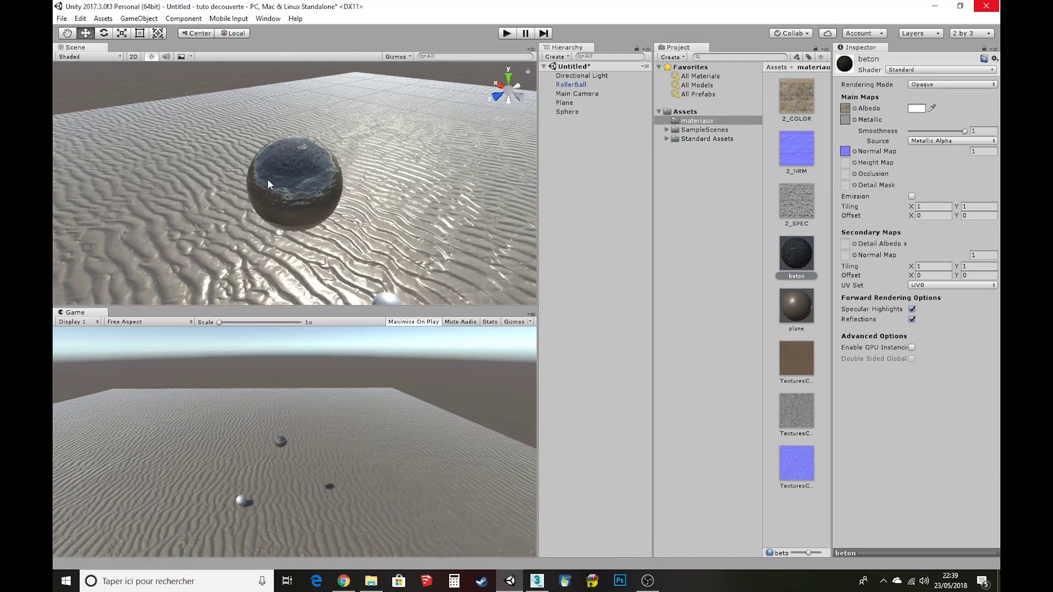
# Set the beton material's normal map strength to 1.18.
pyautogui.scroll(3, 280, 190)
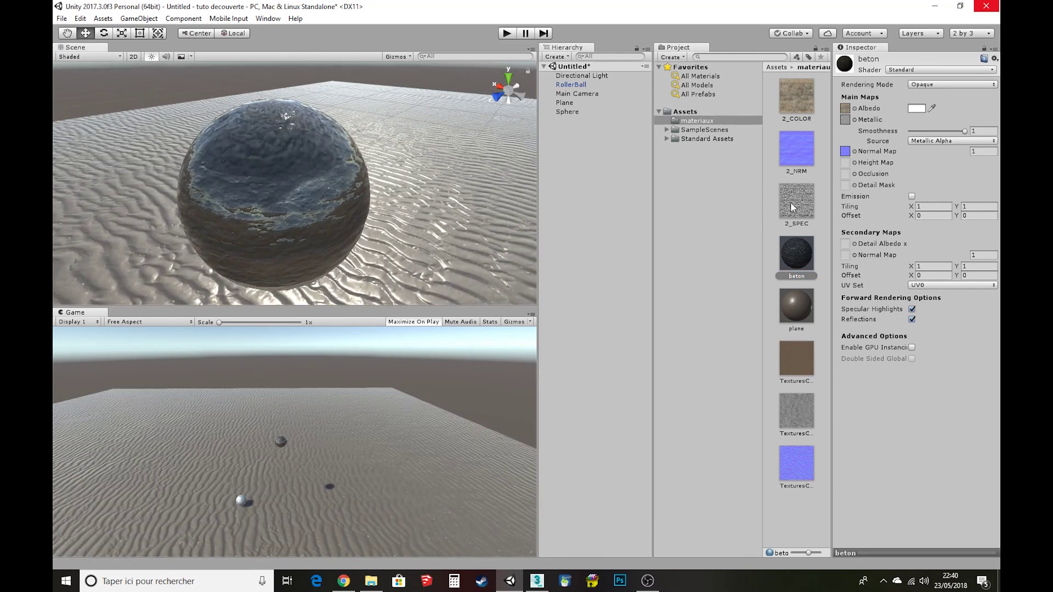
pyautogui.click(979, 151)
pyautogui.write('0.2')
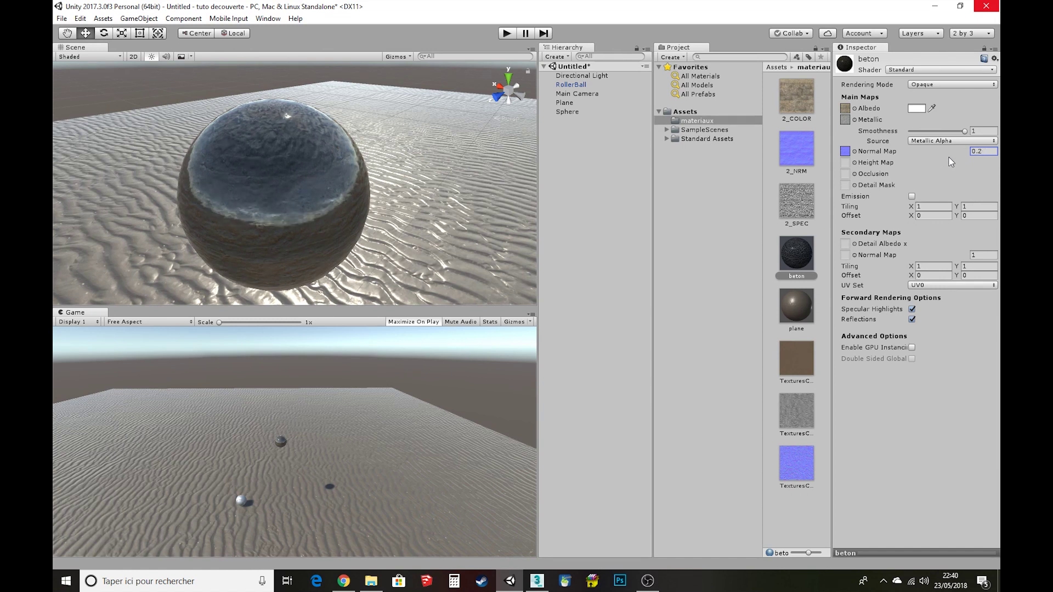
pyautogui.press('BackSpace')
pyautogui.write('73')
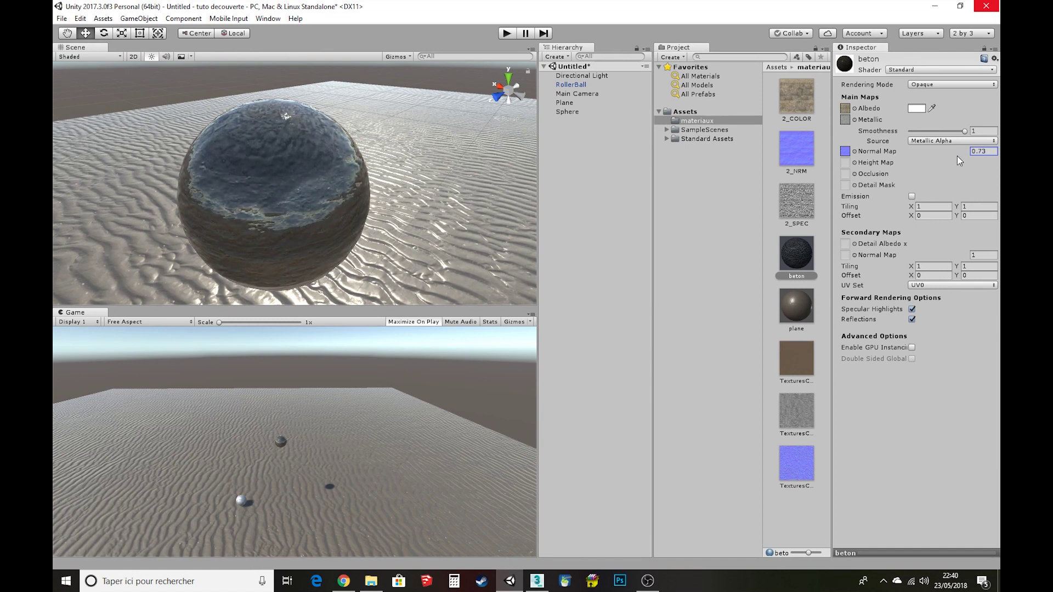
pyautogui.hotkey('ctrl', 'a')
pyautogui.write('1.18')
pyautogui.press('Return')
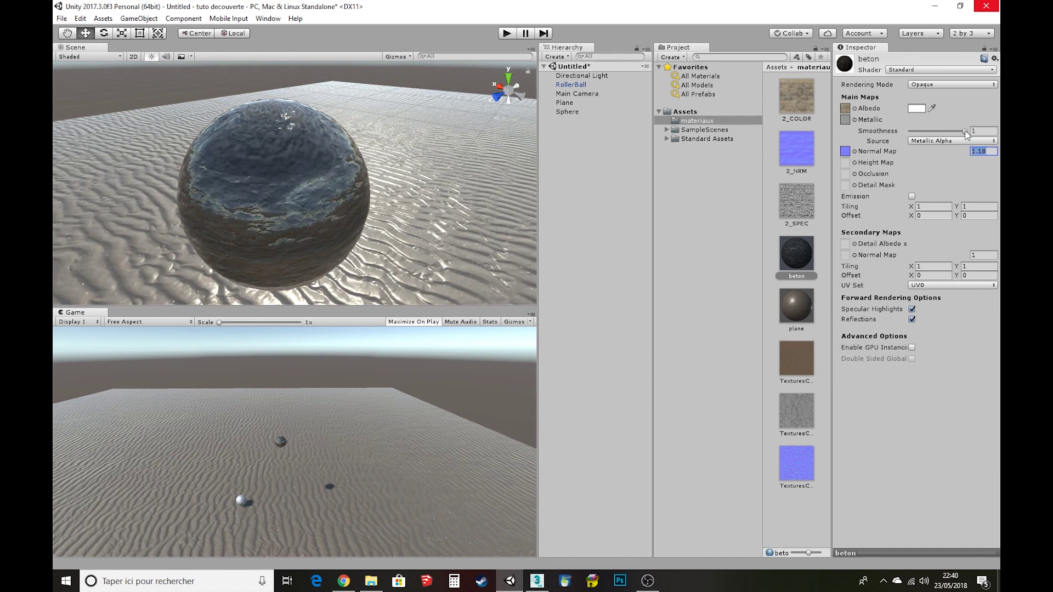
# Try different Smoothness values, then set the beton material's smoothness to 1.
pyautogui.moveTo(966, 132)
pyautogui.mouseDown()
pyautogui.moveTo(931, 132)
pyautogui.moveTo(961, 133)
pyautogui.mouseUp()
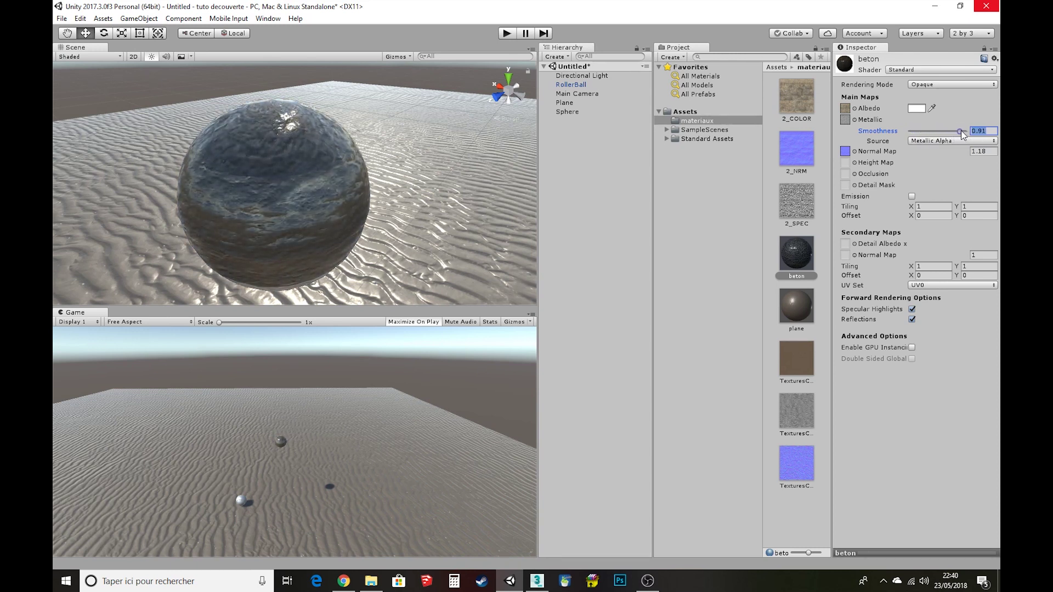
pyautogui.moveTo(963, 135)
pyautogui.mouseDown()
pyautogui.moveTo(900, 143)
pyautogui.moveTo(970, 139)
pyautogui.moveTo(960, 141)
pyautogui.mouseUp()
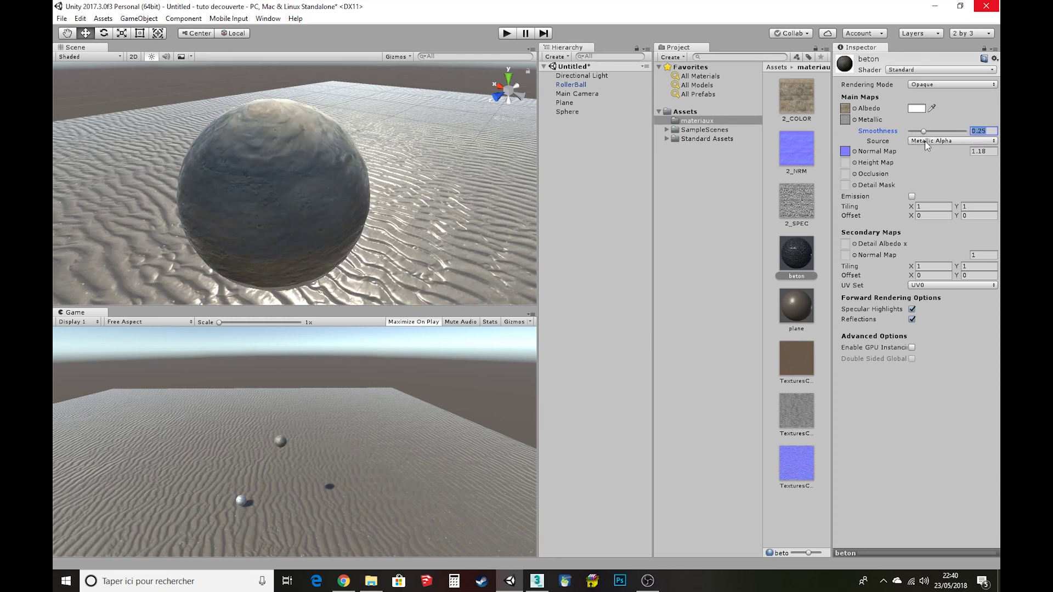
pyautogui.write('1')
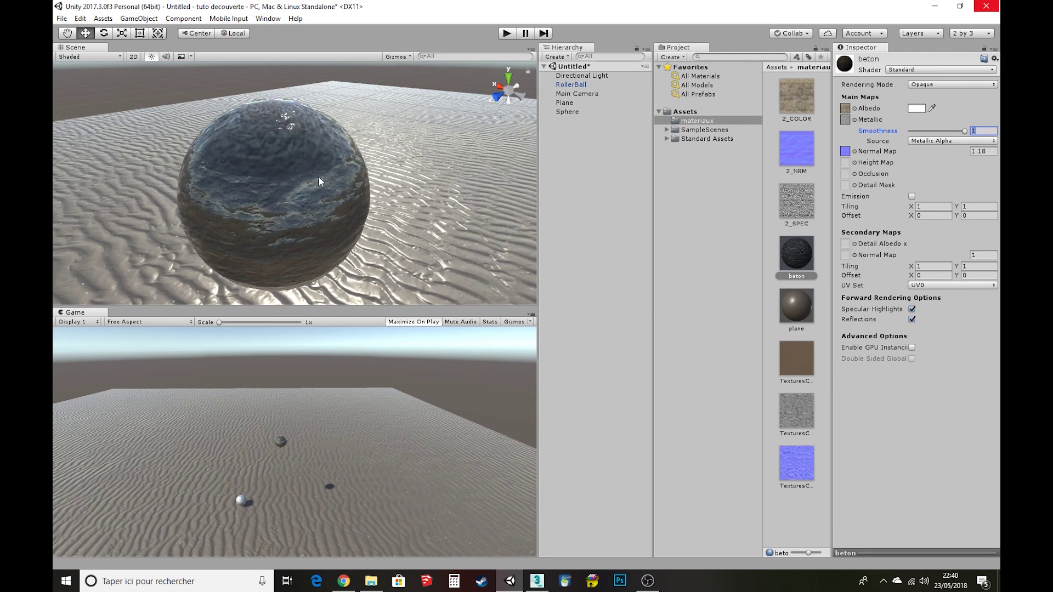
pyautogui.scroll(-2, 347, 167)
pyautogui.scroll(-2, 351, 170)
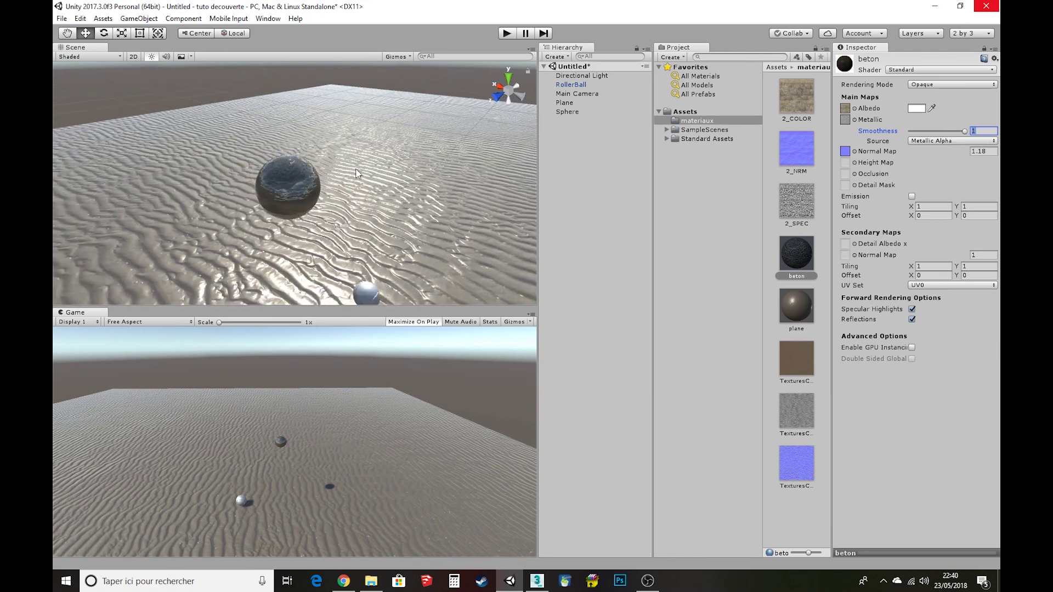
pyautogui.scroll(-2, 355, 173)
pyautogui.scroll(-2, 360, 176)
pyautogui.click(507, 34)
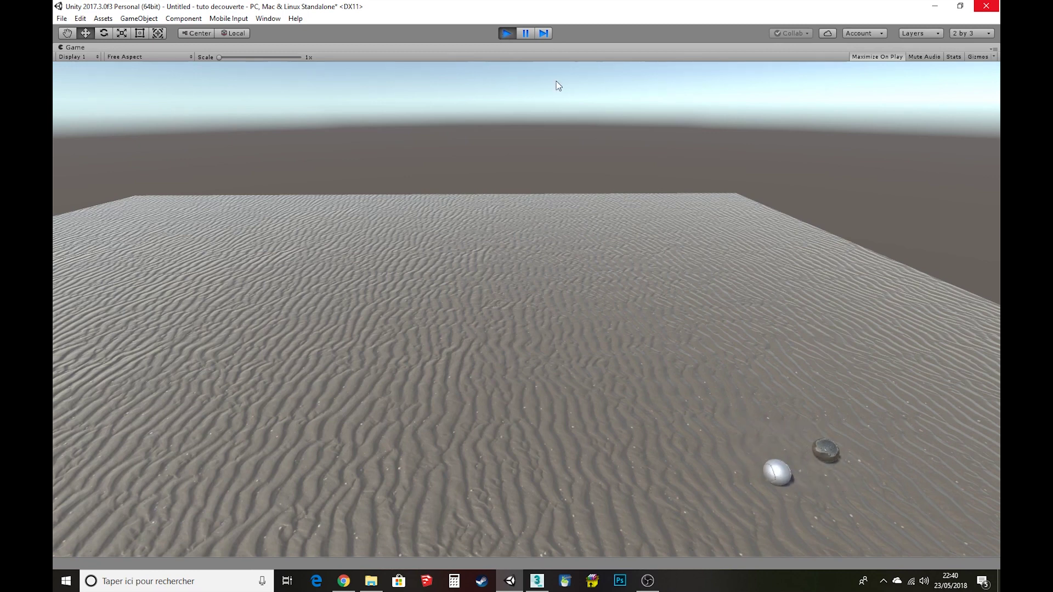
pyautogui.click(505, 34)
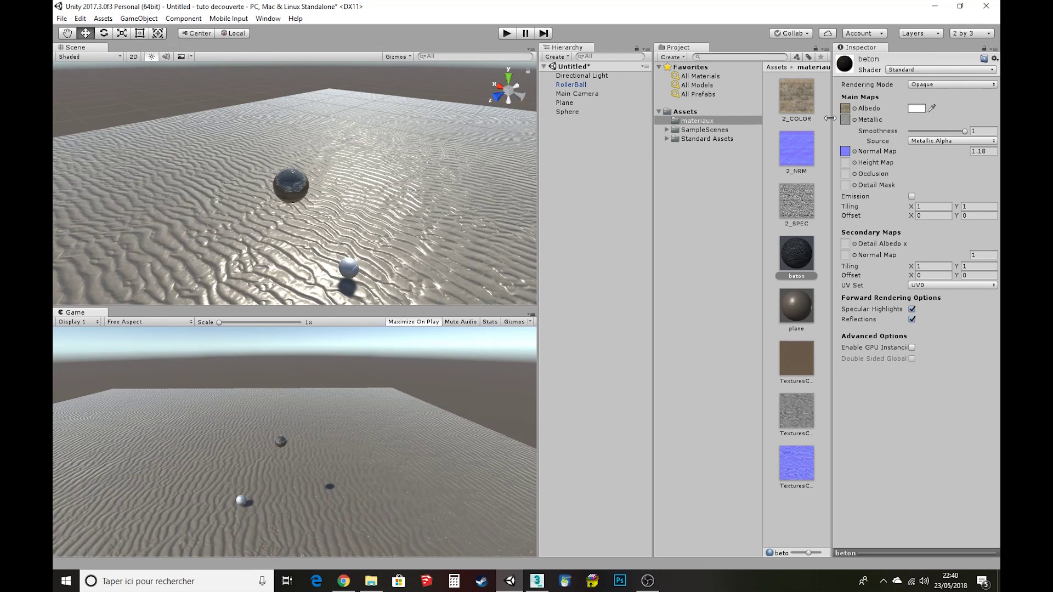
# Review the import settings of the concrete textures 2_COLOR, 2_NRM and 2_SPEC.
pyautogui.click(797, 98)
pyautogui.click(787, 173)
pyautogui.click(802, 95)
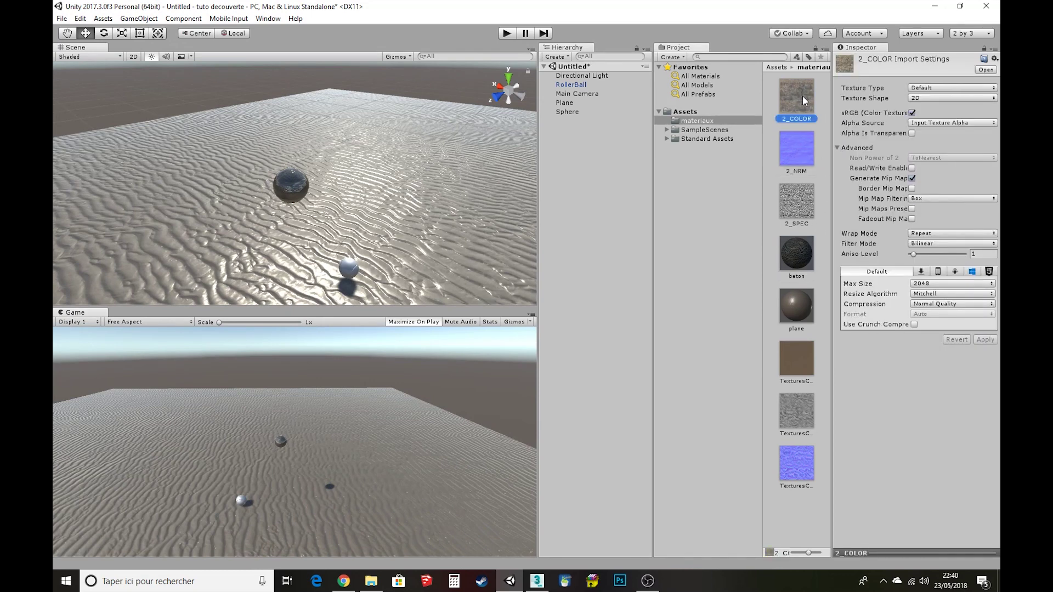
pyautogui.click(804, 146)
pyautogui.click(799, 190)
# Review the wet-sand albedo, height and normal texture settings, then switch to NormalMap Online in Chrome.
pyautogui.click(797, 373)
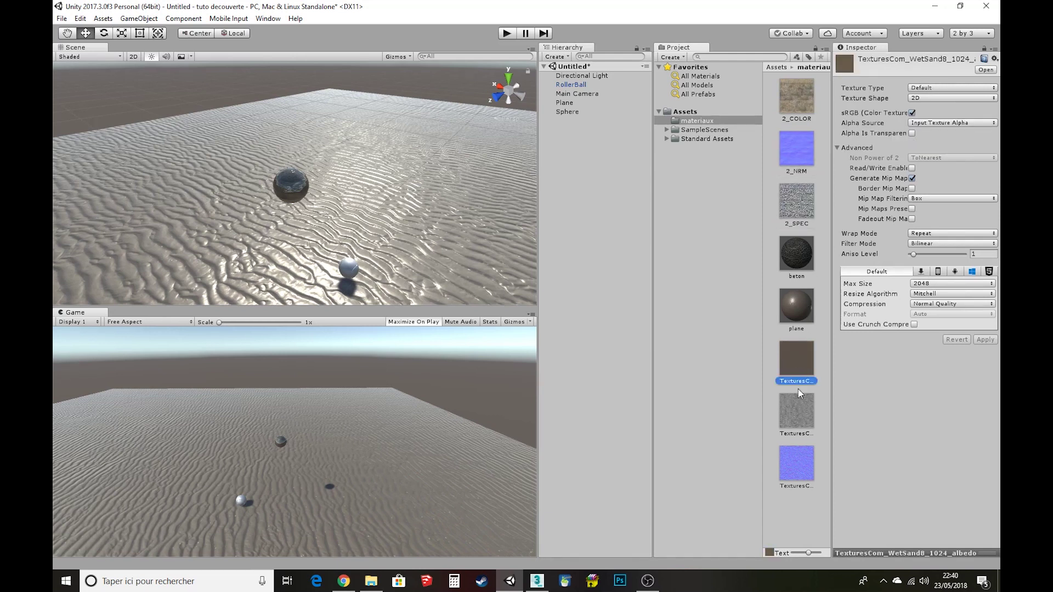
pyautogui.click(799, 422)
pyautogui.click(799, 471)
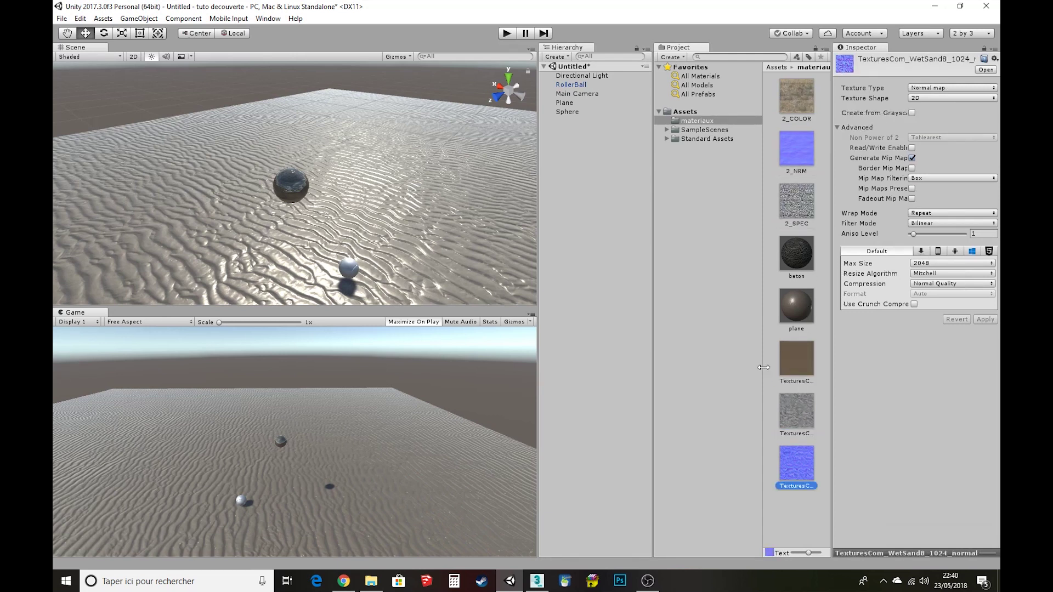
pyautogui.click(793, 355)
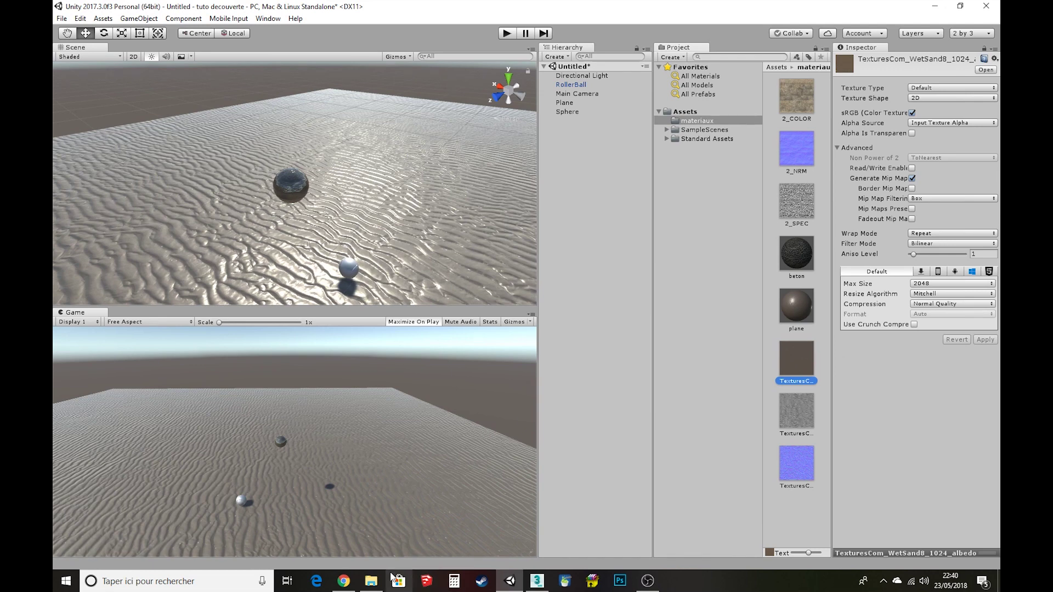
pyautogui.click(346, 582)
pyautogui.click(123, 11)
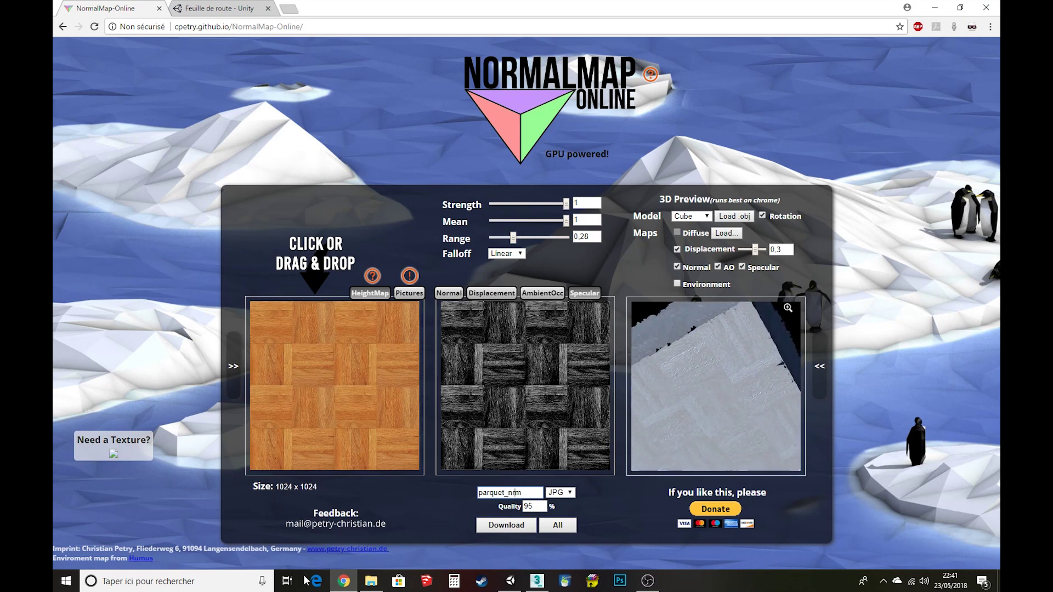
# Preview 2_COLOR.png from the betoin folder and drag it into NormalMap Online as the source image.
pyautogui.click(371, 581)
pyautogui.click(318, 192)
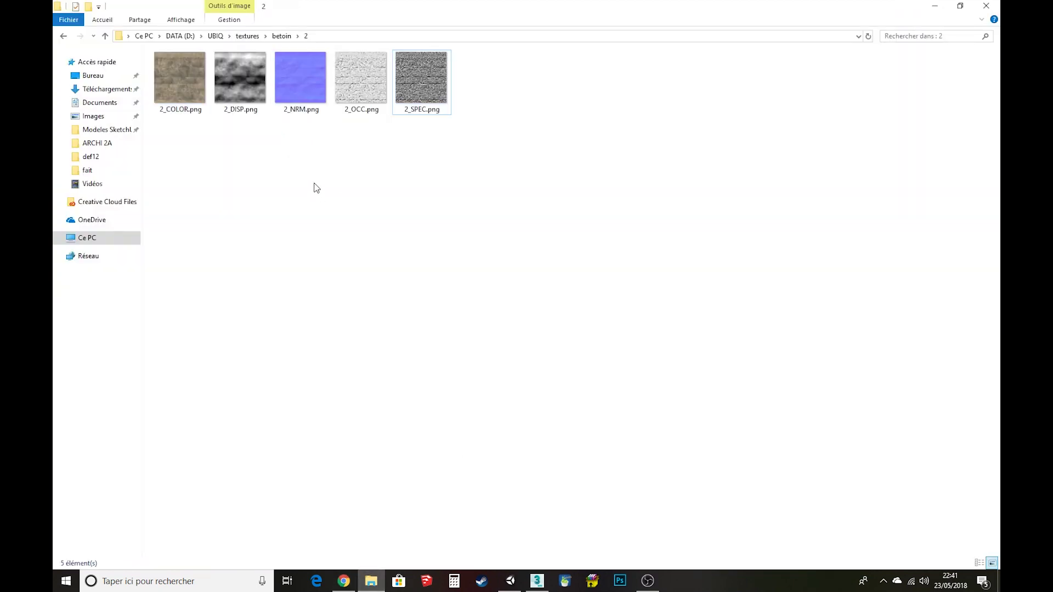
pyautogui.doubleClick(165, 84)
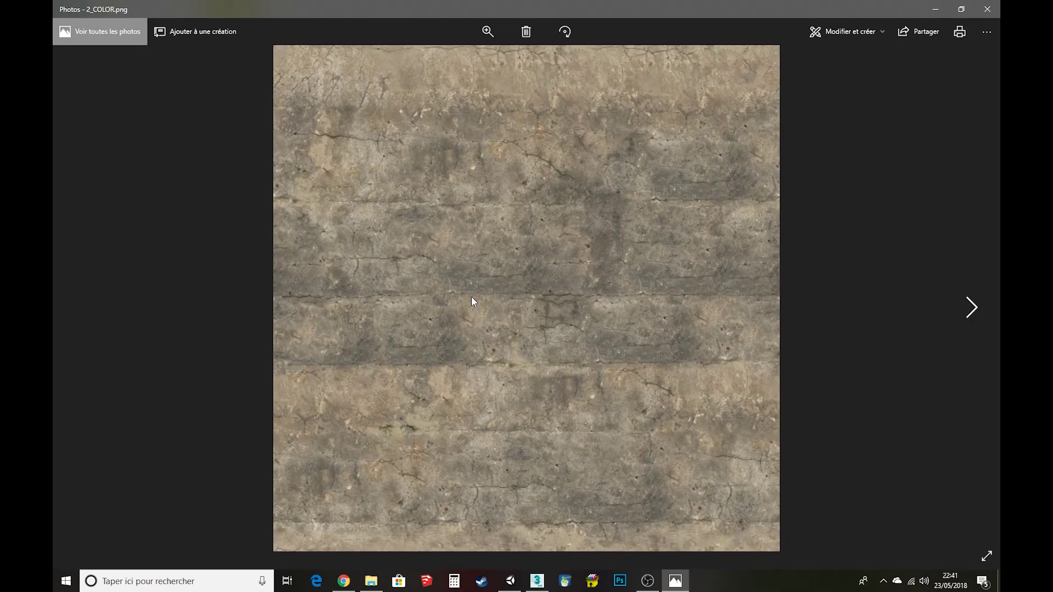
pyautogui.click(994, 15)
pyautogui.moveTo(172, 91); pyautogui.dragTo(350, 388)
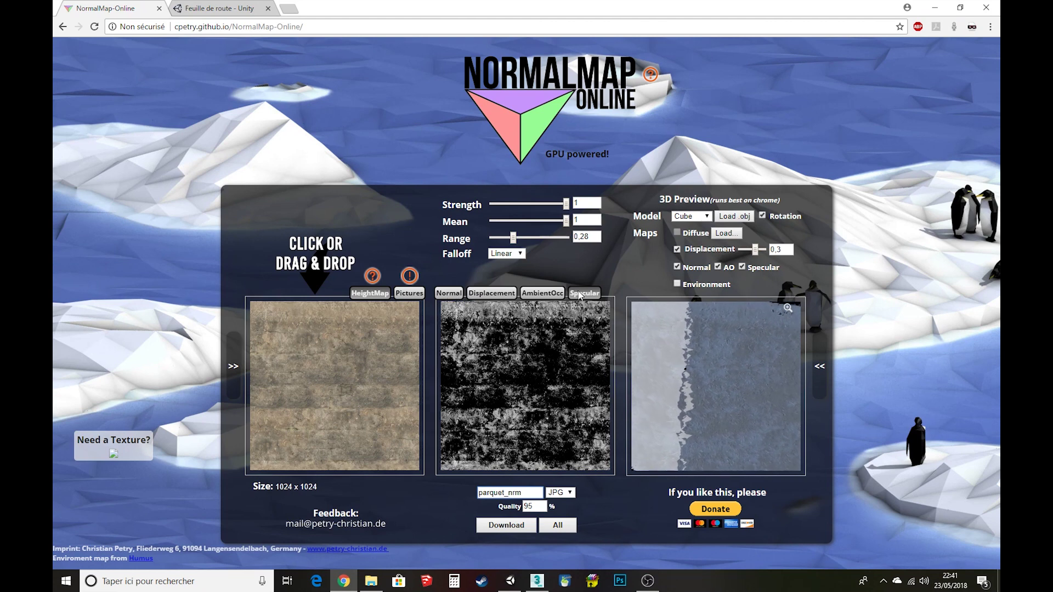
# Show the Normal map and set Strength to 1 and Blur/Sharp to -4.
pyautogui.click(453, 295)
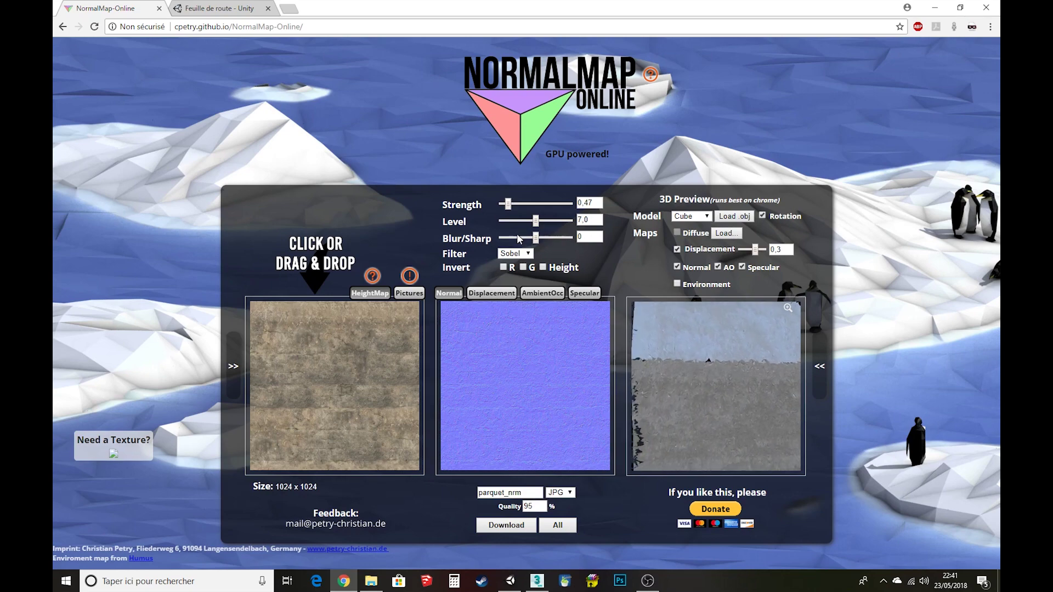
pyautogui.moveTo(509, 204); pyautogui.dragTo(588, 216)
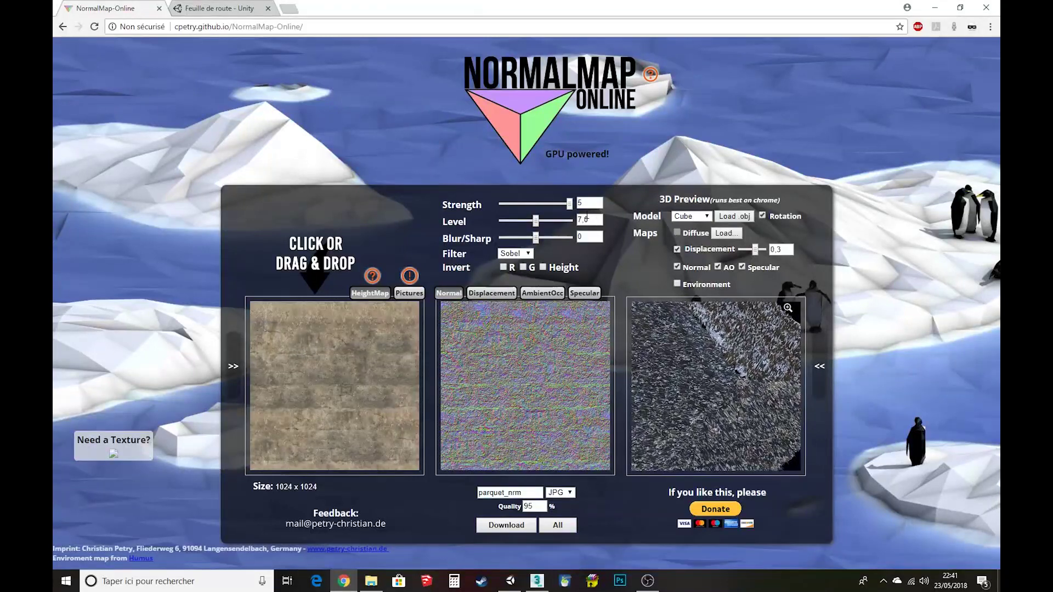
pyautogui.moveTo(569, 204); pyautogui.dragTo(515, 204)
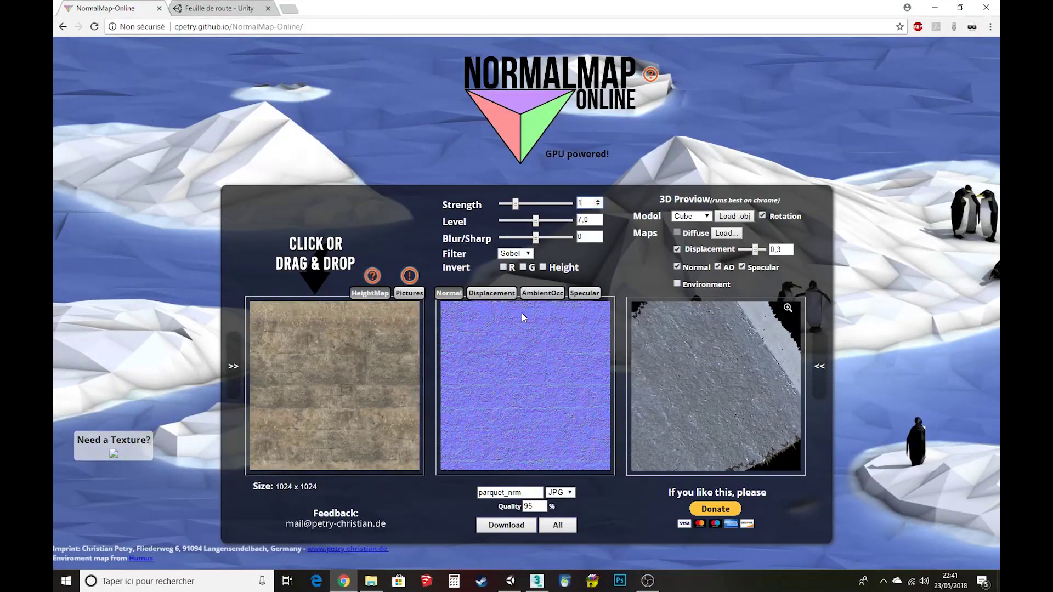
pyautogui.moveTo(535, 237); pyautogui.dragTo(528, 238)
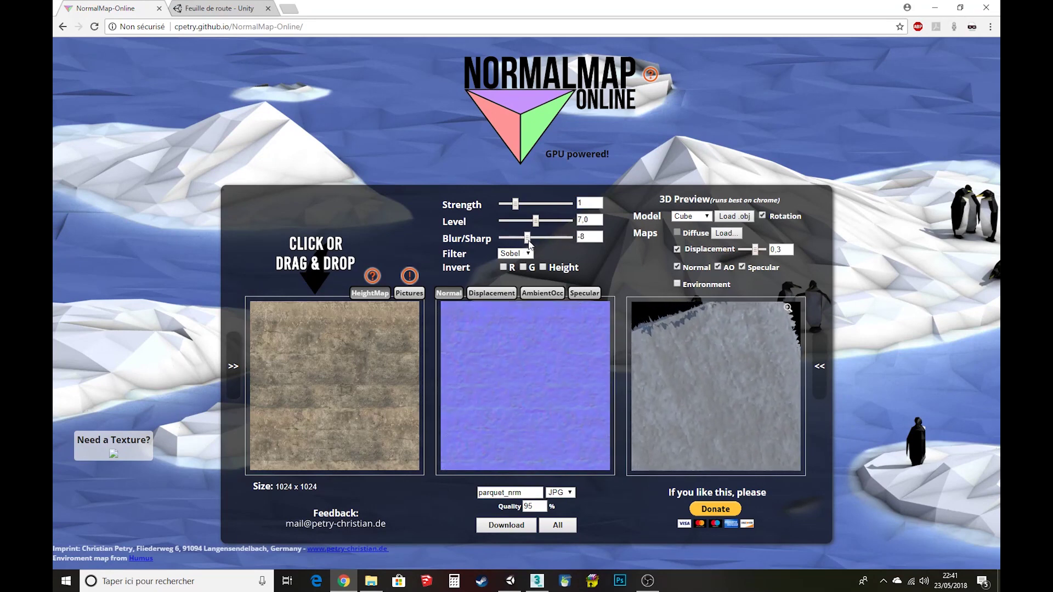
pyautogui.moveTo(532, 242); pyautogui.dragTo(529, 243)
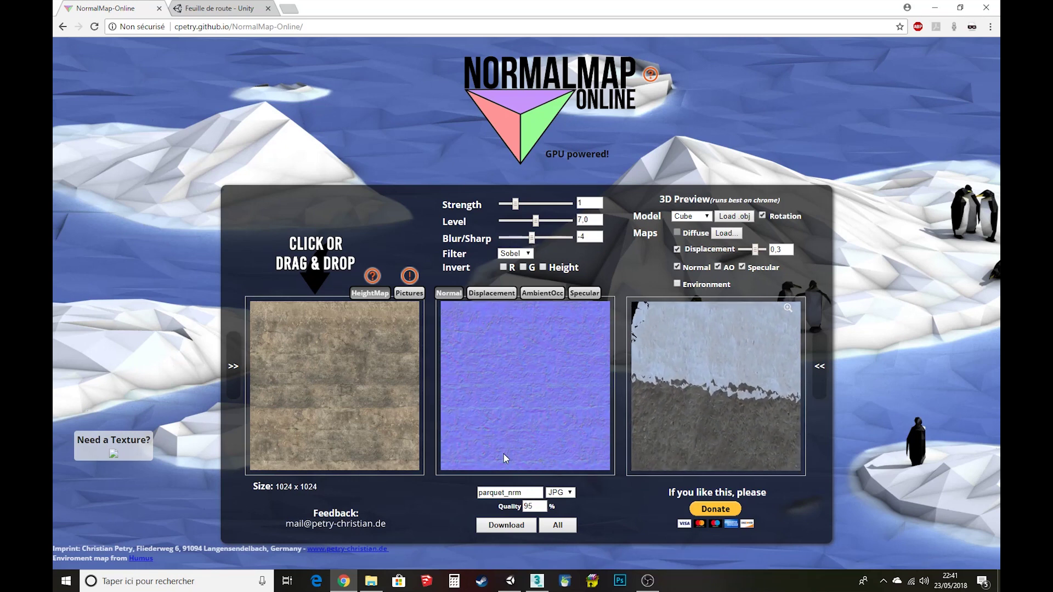
# Rename the output file to beton_nrm and download it as beton_nrm.jpg.
pyautogui.doubleClick(514, 492)
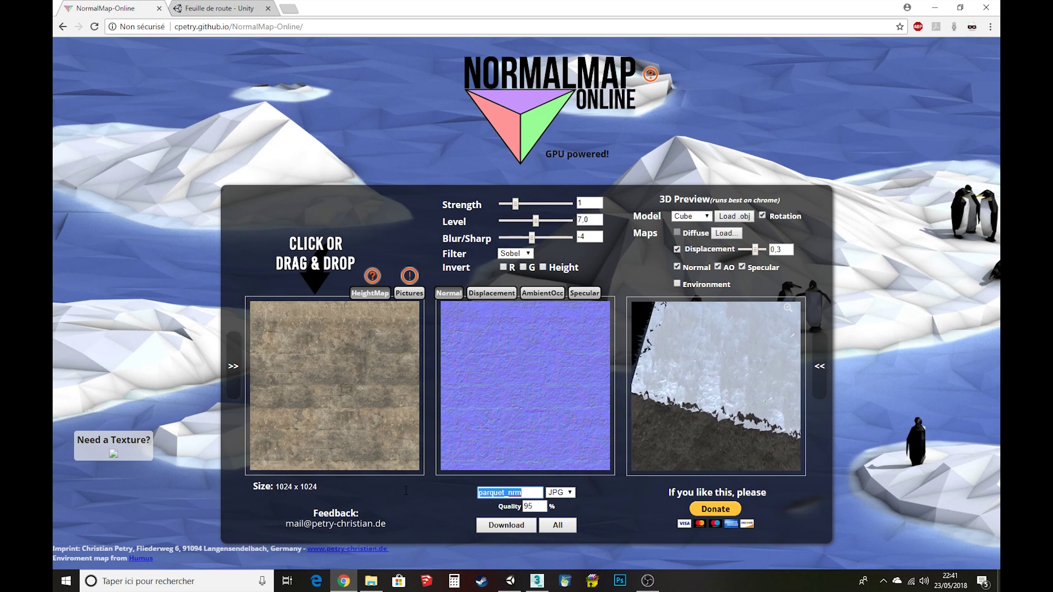
pyautogui.write('beton')
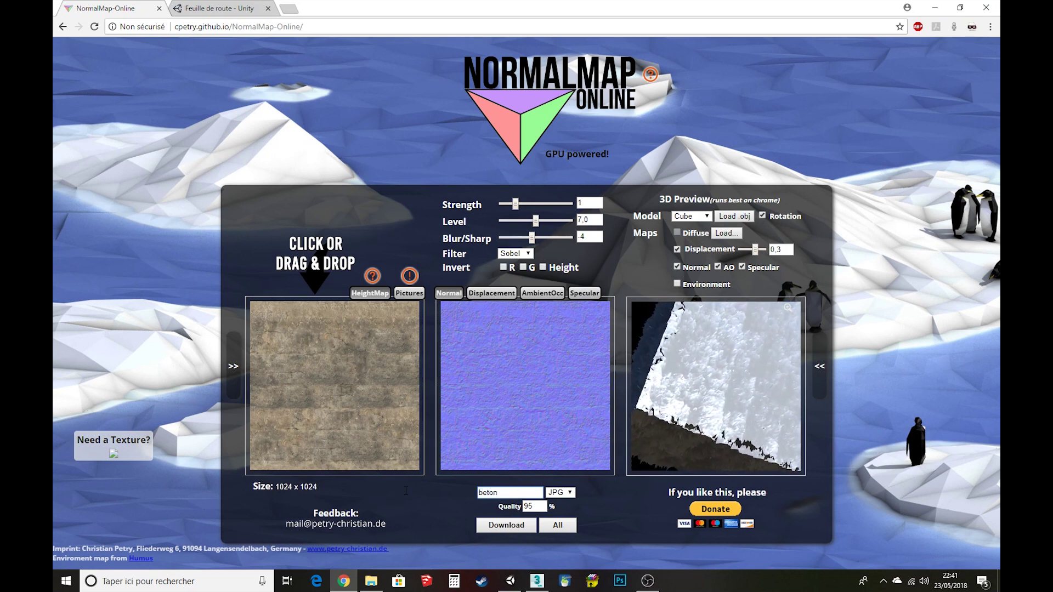
pyautogui.write('_nrm')
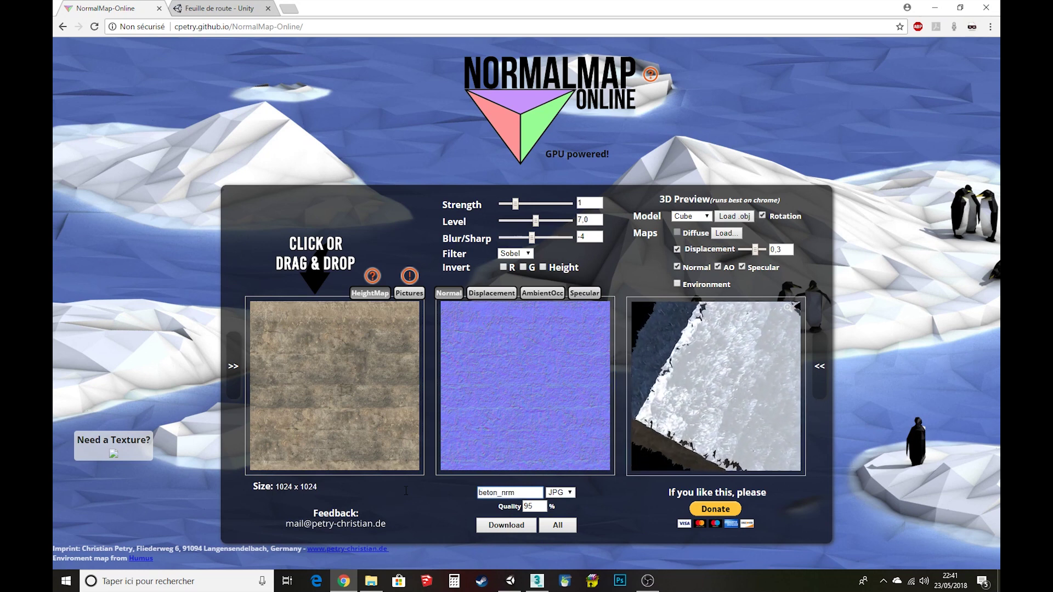
pyautogui.click(509, 525)
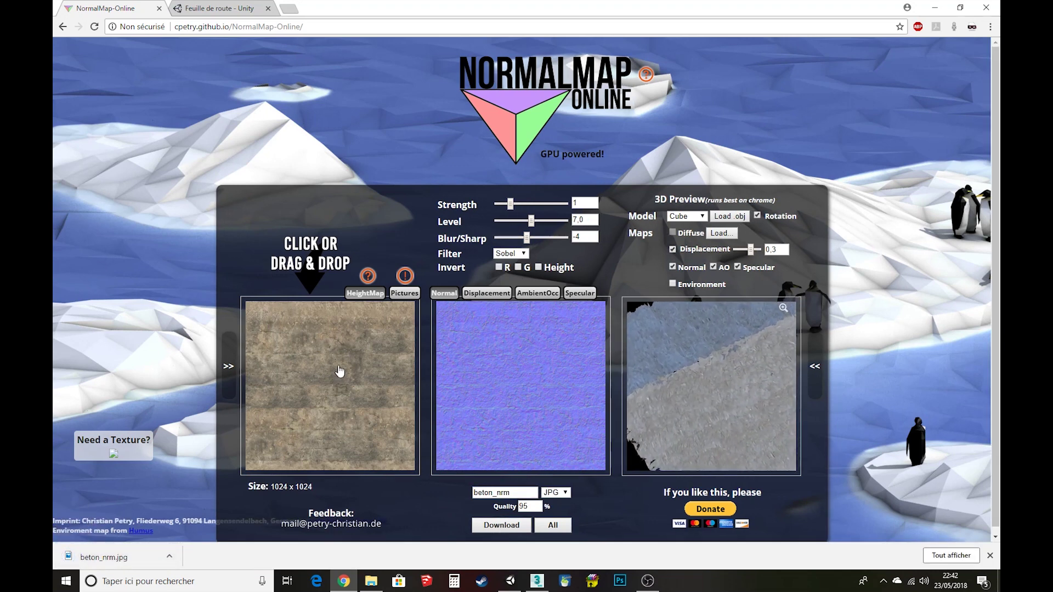
# View the downloaded beton_nrm.jpg in Photos, then return to the Unity editor.
pyautogui.click(108, 560)
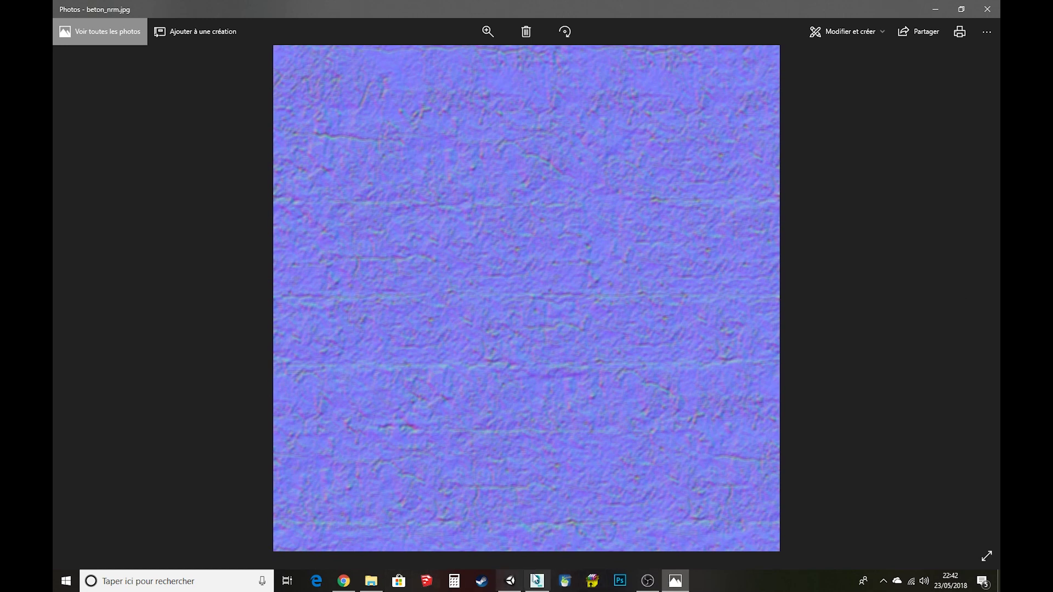
pyautogui.click(510, 581)
pyautogui.scroll(3, 281, 180)
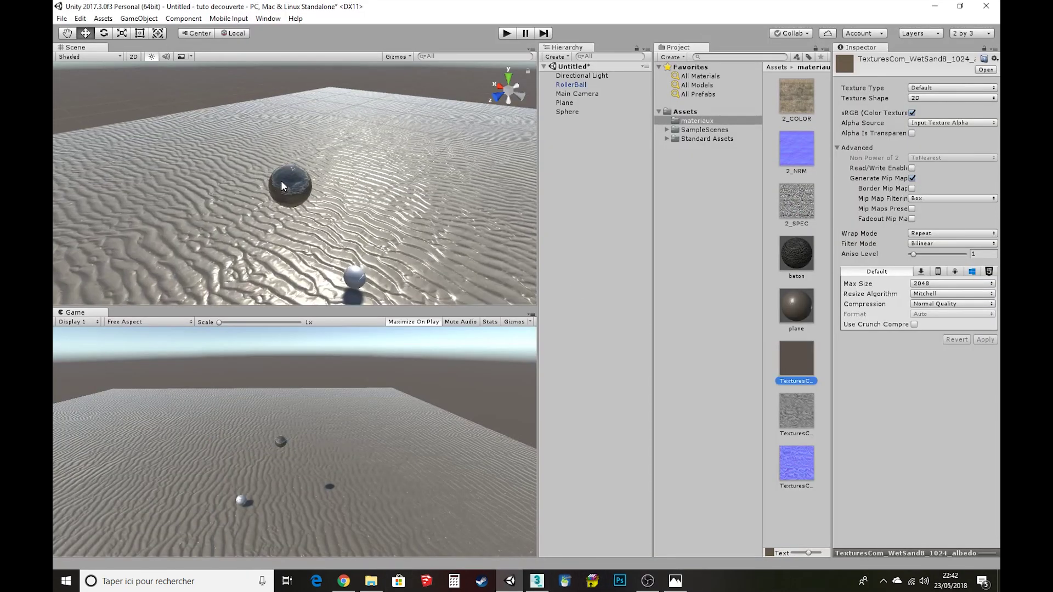
pyautogui.scroll(2, 281, 180)
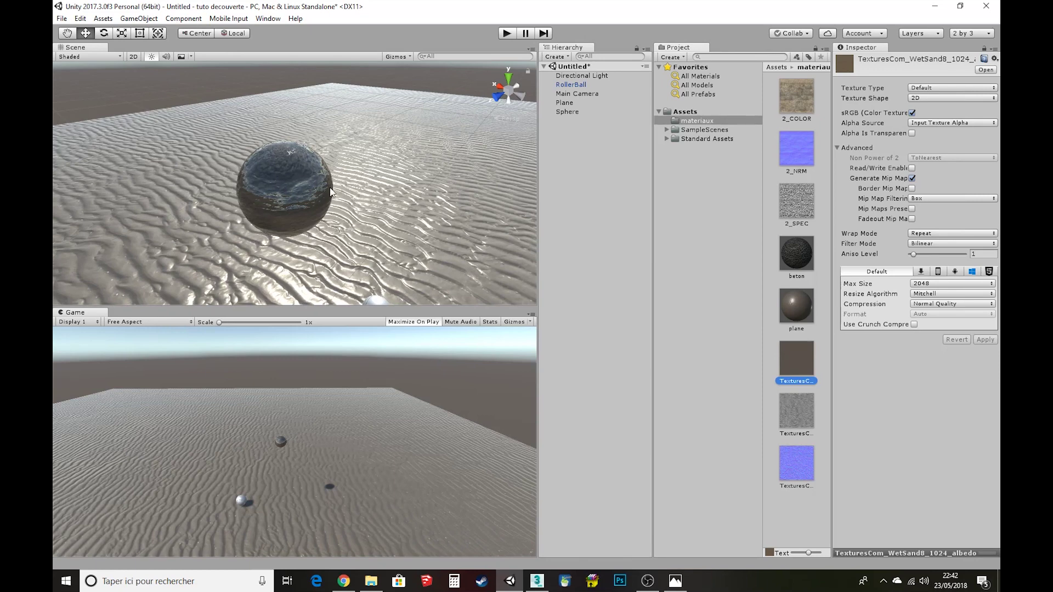
pyautogui.moveTo(331, 192); pyautogui.dragTo(406, 222, button='right')
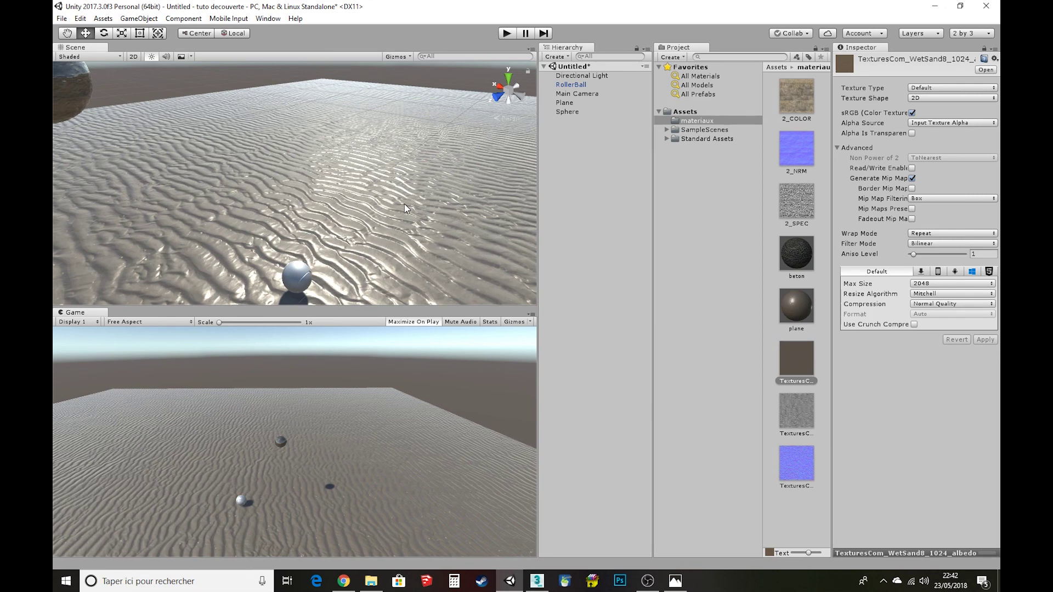
pyautogui.moveTo(403, 203)
pyautogui.mouseDown(button='right')
pyautogui.moveTo(289, 137)
pyautogui.moveTo(305, 173)
pyautogui.mouseUp(button='right')
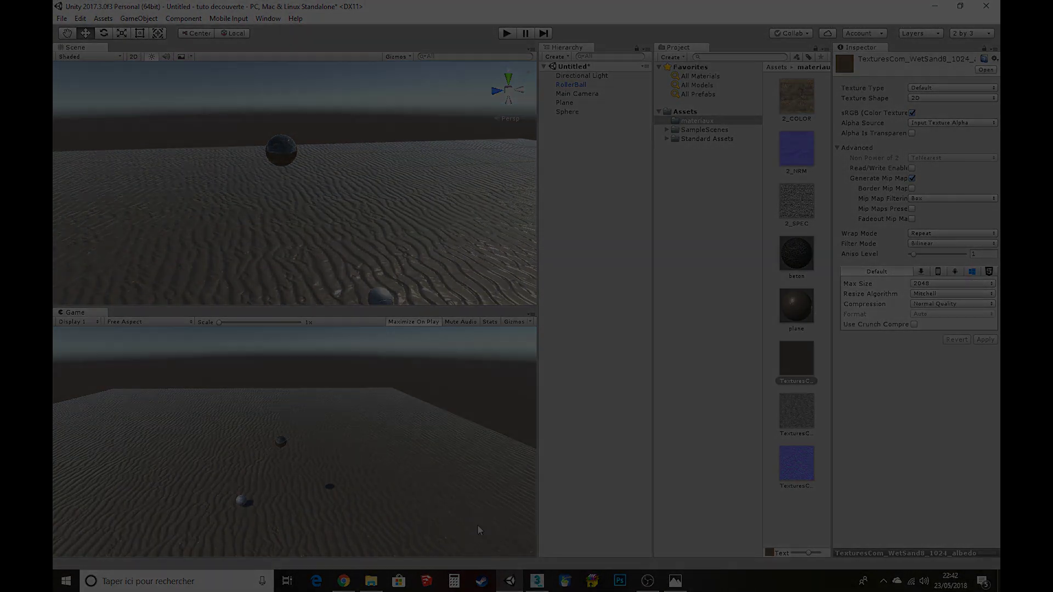